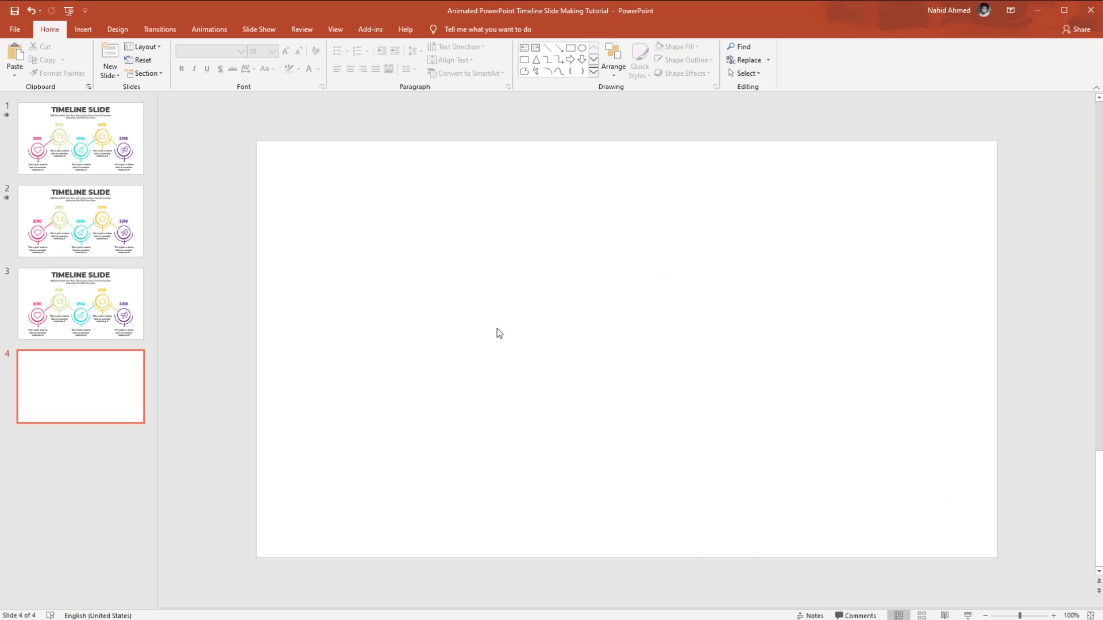
Draw a circle at the lower left with a light grey fill and no outline
{"action": "left_click", "coordinate": [582, 49]}
{"action": "left_click_drag", "start_coordinate": [368, 407], "coordinate": [412, 450]}
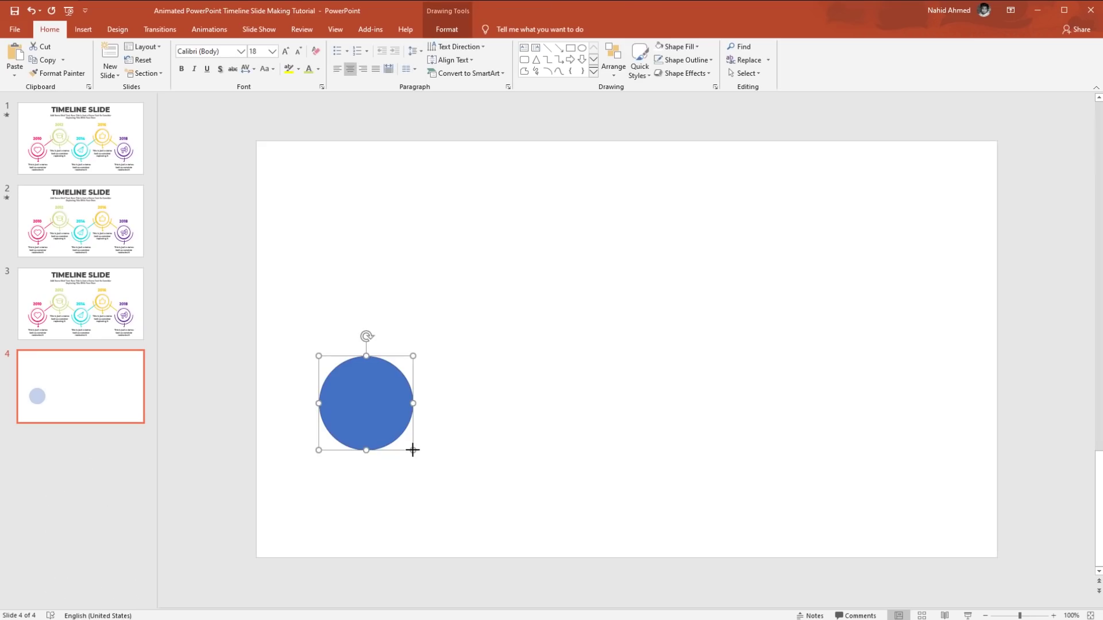
{"action": "left_click", "coordinate": [448, 29]}
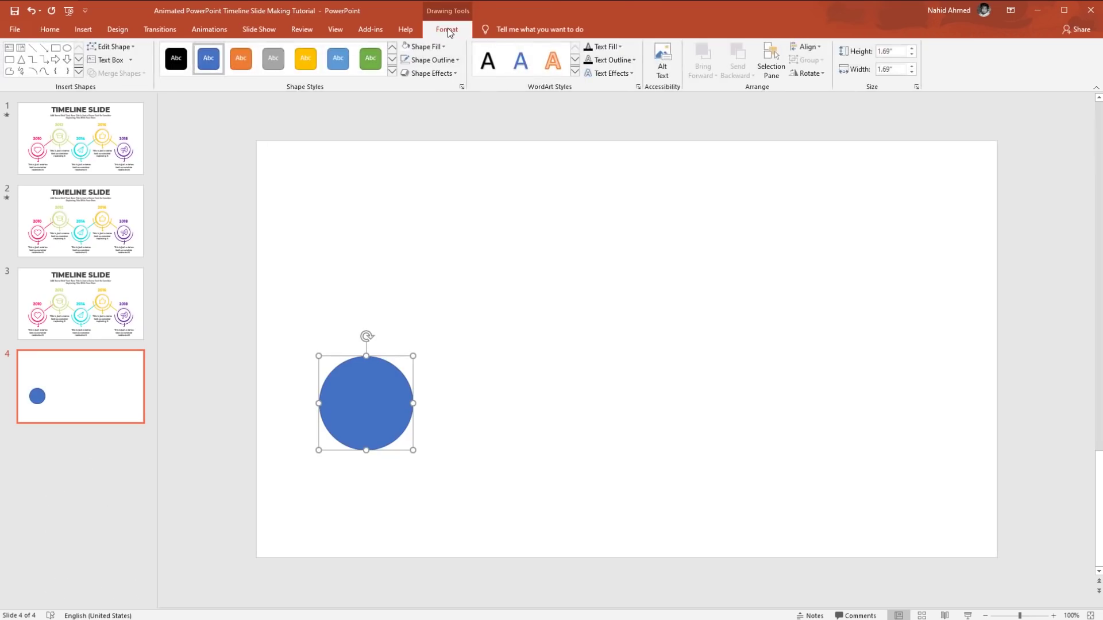
{"action": "left_click", "coordinate": [427, 47]}
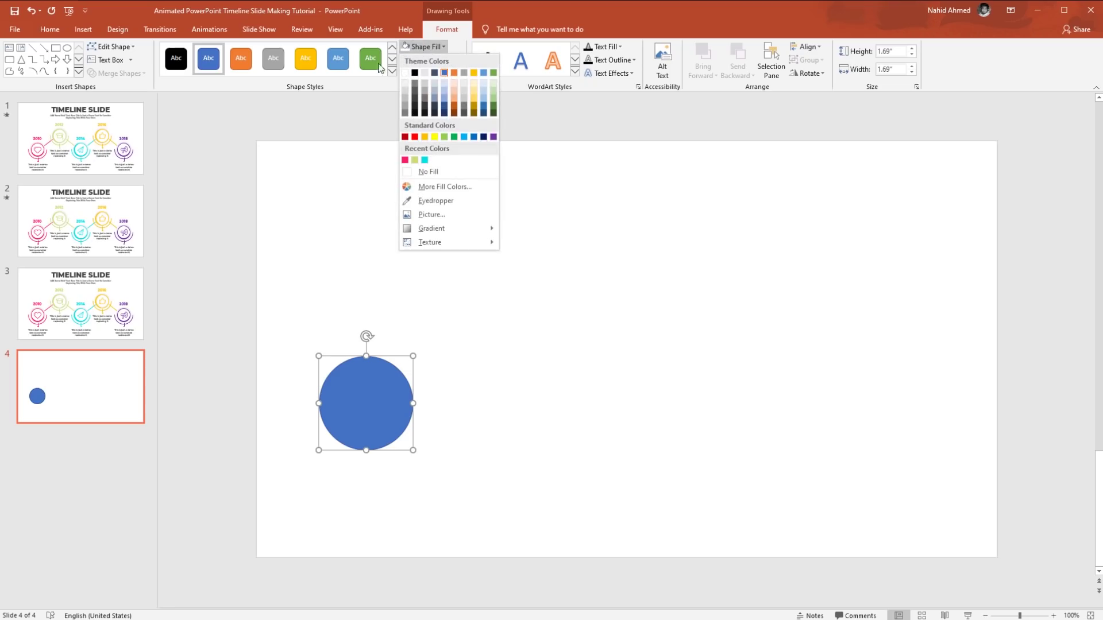
{"action": "left_click", "coordinate": [402, 84]}
{"action": "left_click", "coordinate": [433, 60]}
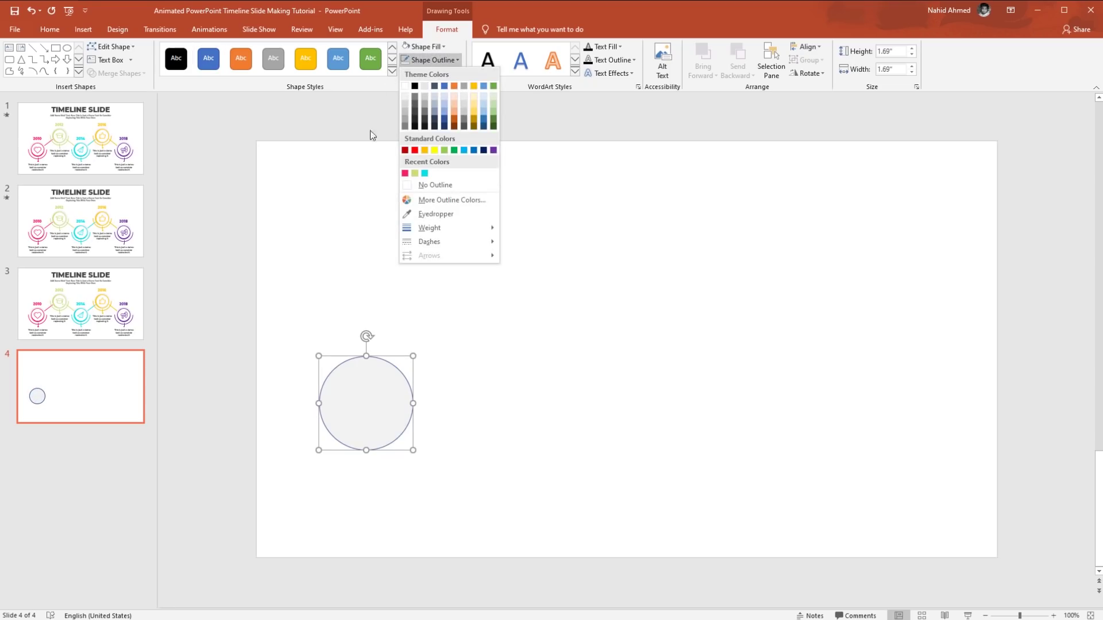
{"action": "left_click", "coordinate": [409, 184]}
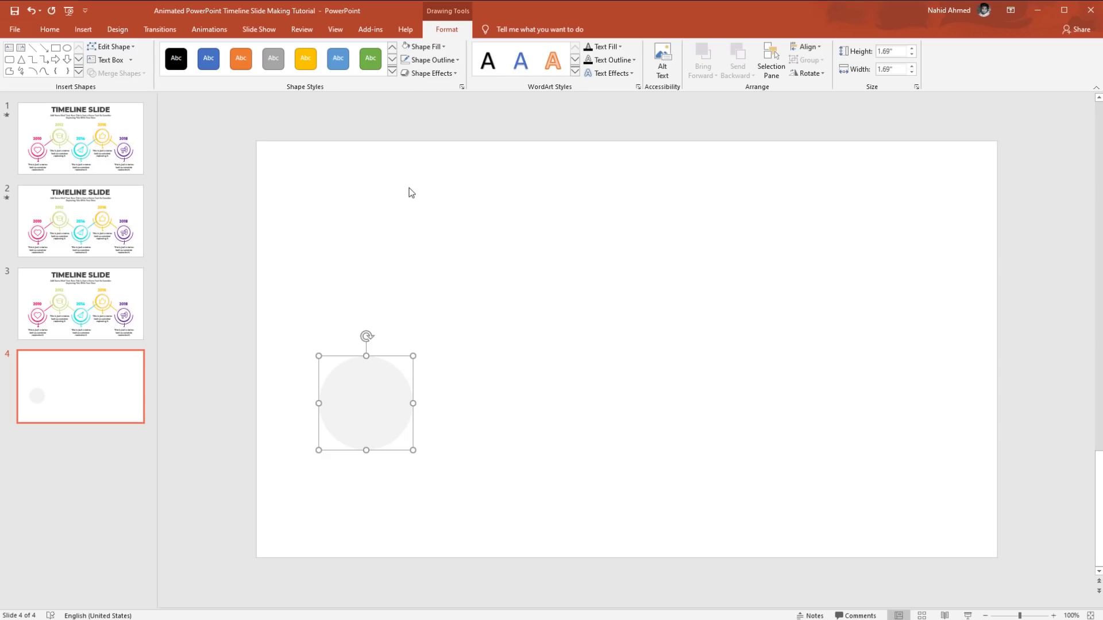
Duplicate the grey circle, fill the copy pink, and shrink it to 1.48 inches over the grey one
{"action": "key", "text": "ctrl+d"}
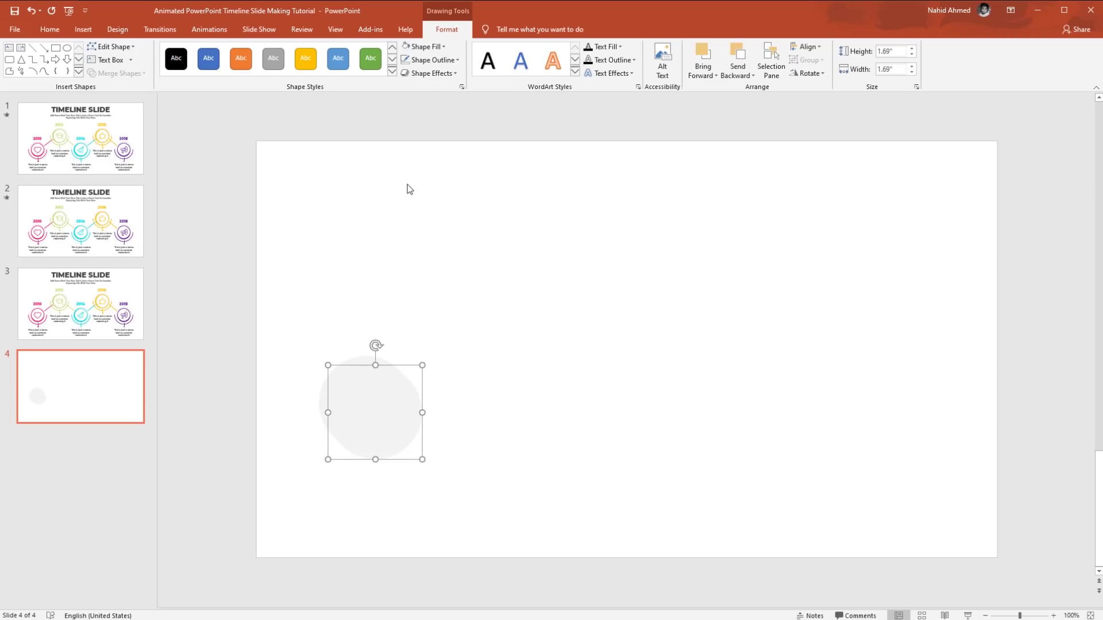
{"action": "left_click", "coordinate": [438, 51]}
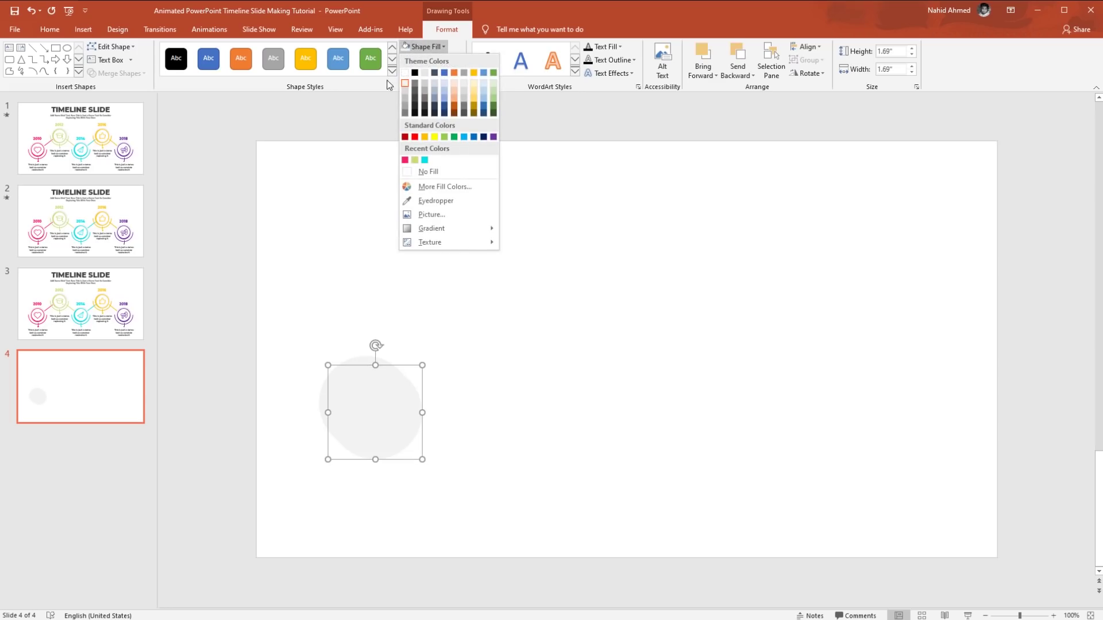
{"action": "left_click", "coordinate": [405, 160]}
{"action": "left_click_drag", "start_coordinate": [388, 406], "coordinate": [380, 396]}
{"action": "left_click_drag", "start_coordinate": [413, 355], "coordinate": [406, 362]}
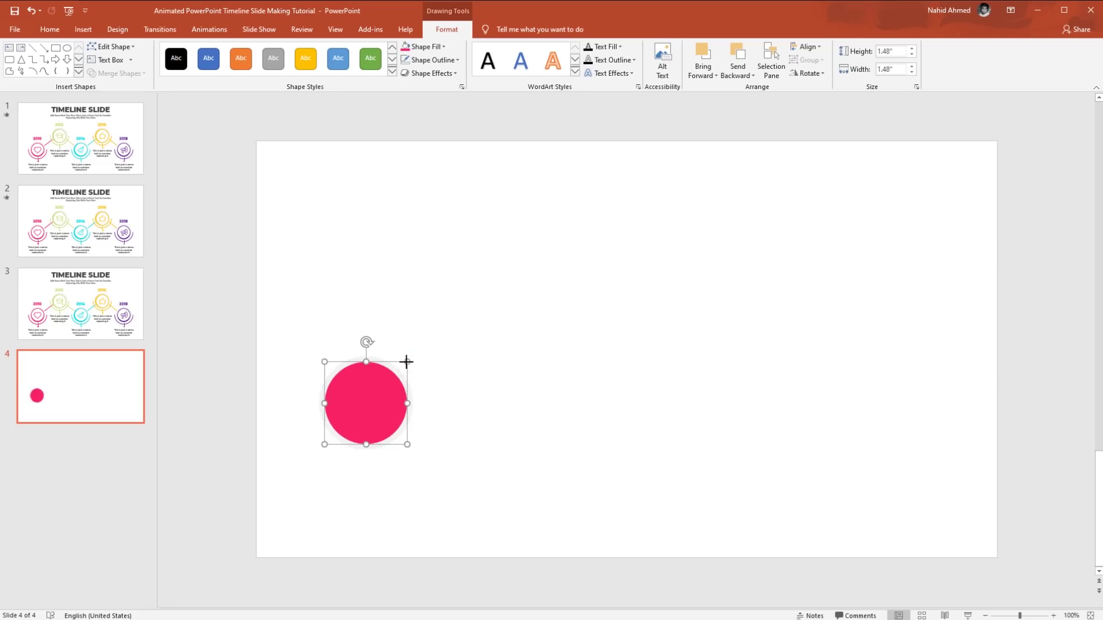
Add a smaller white copy centred on the pink circle so a pink ring shows
{"action": "key", "text": "ctrl+d"}
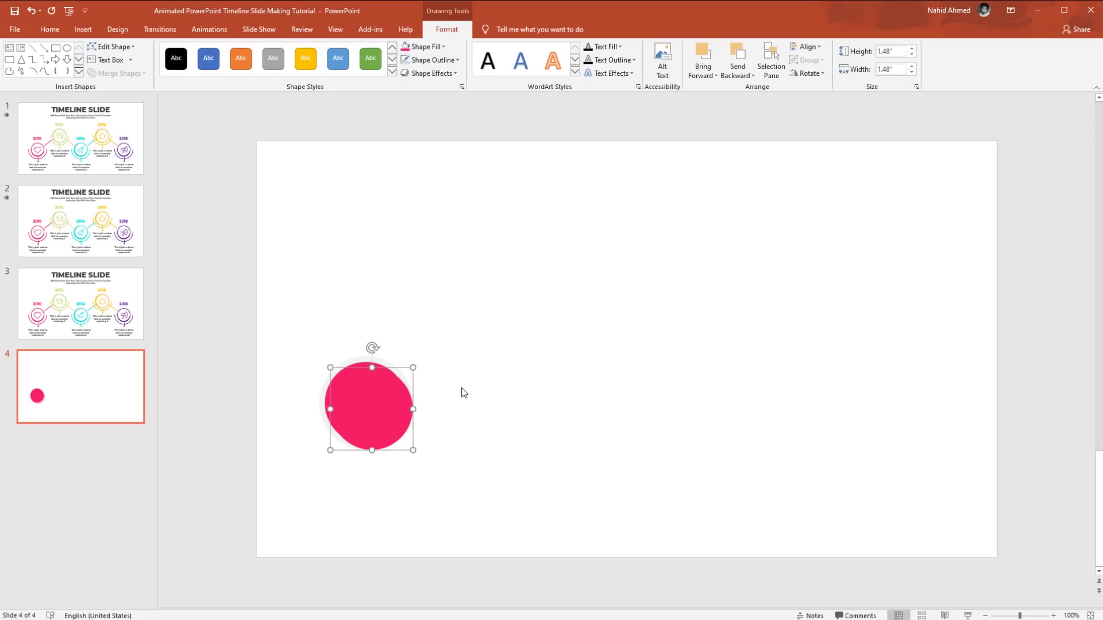
{"action": "left_click", "coordinate": [437, 49]}
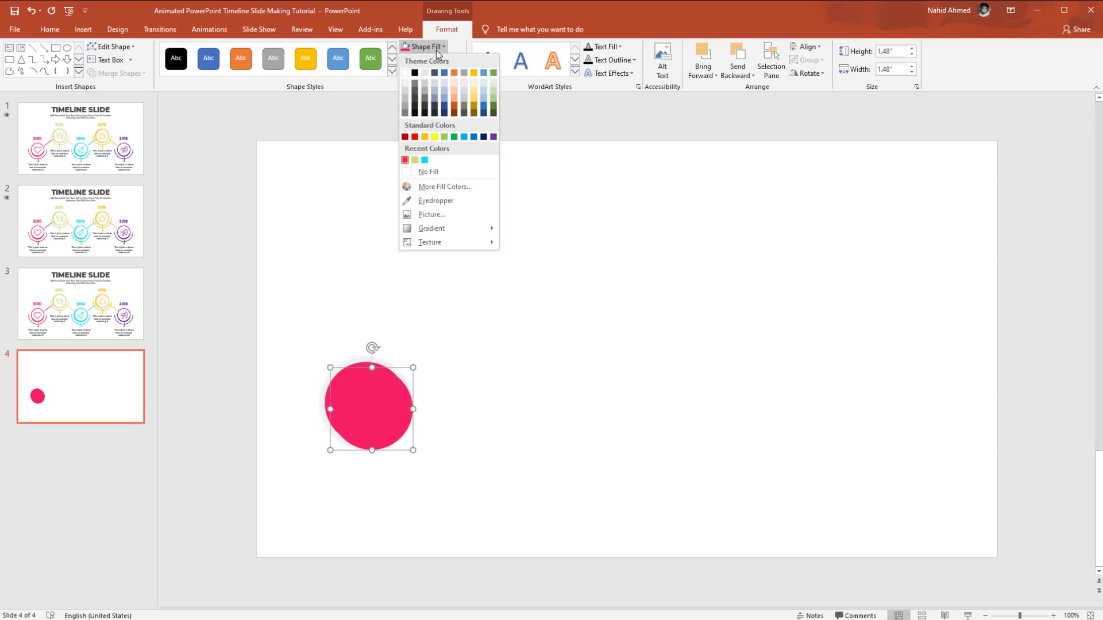
{"action": "left_click", "coordinate": [406, 73]}
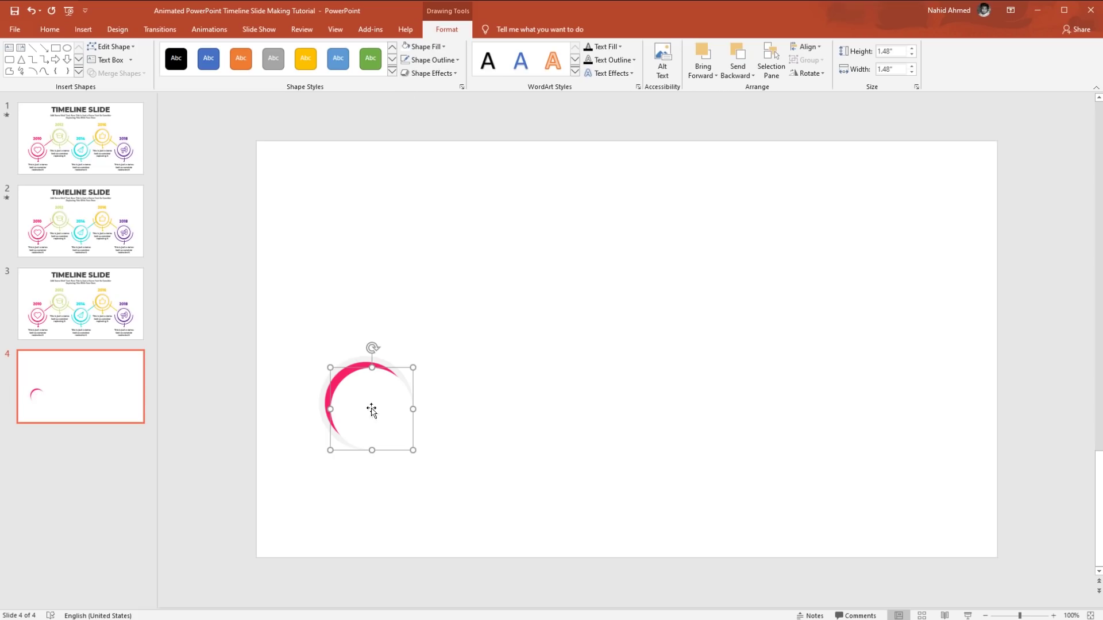
{"action": "left_click_drag", "start_coordinate": [368, 414], "coordinate": [362, 408]}
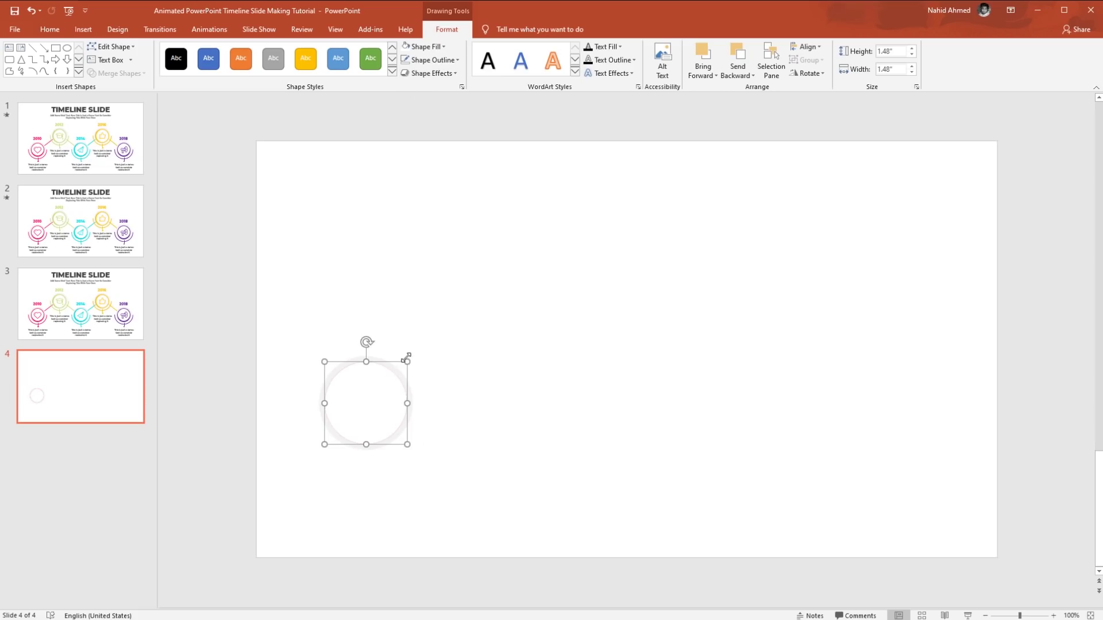
{"action": "left_click_drag", "start_coordinate": [407, 360], "coordinate": [402, 367]}
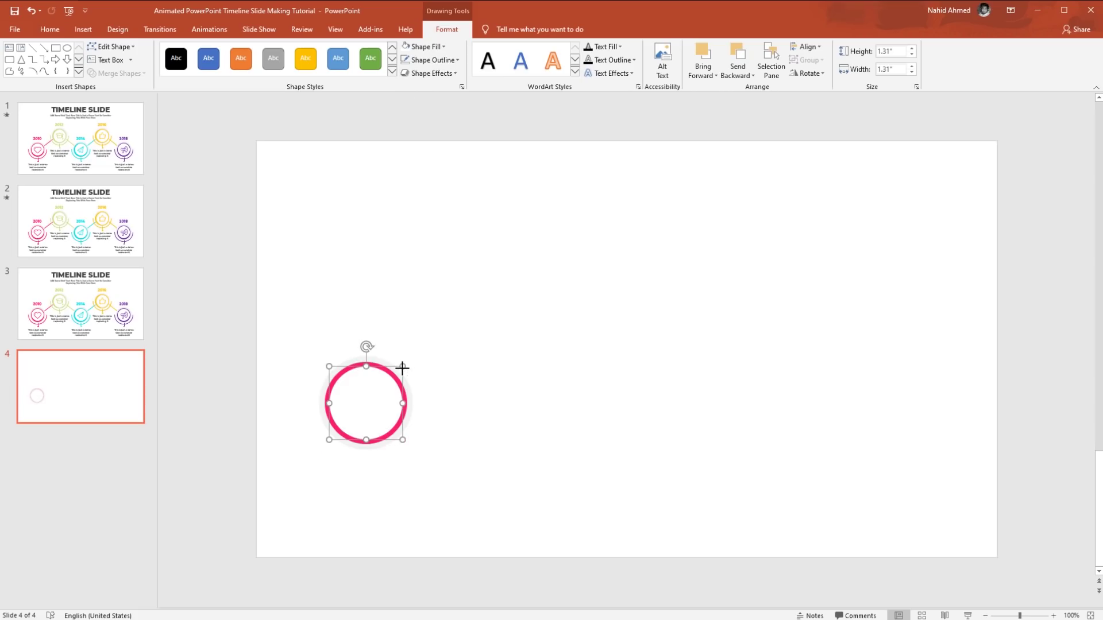
{"action": "left_click", "coordinate": [457, 374]}
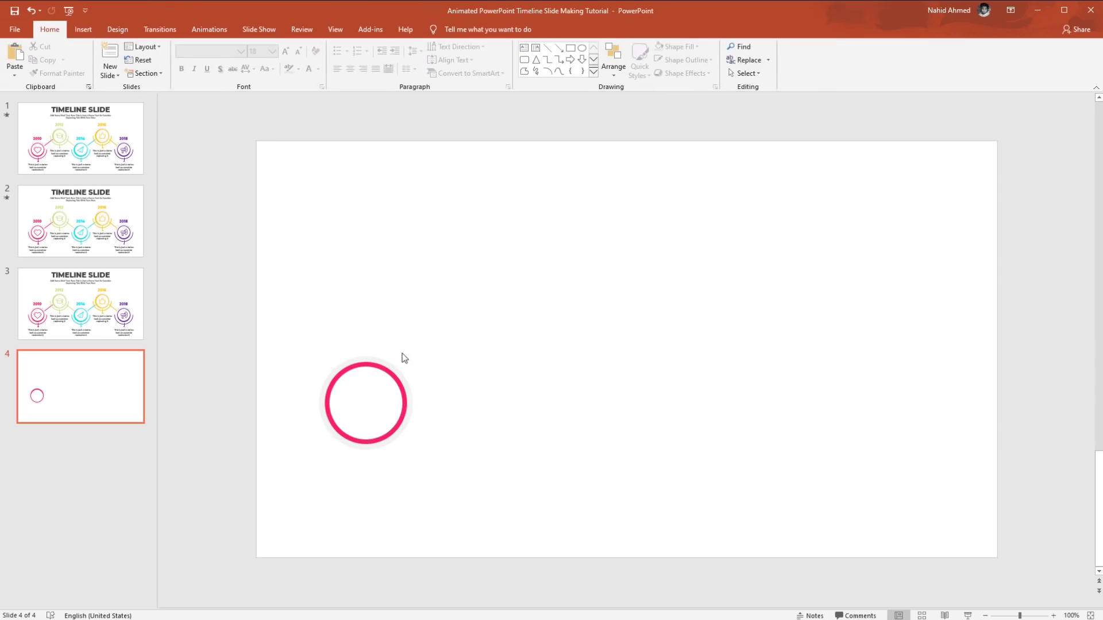
Give the grey disc behind the ring a centred outer shadow
{"action": "left_click", "coordinate": [400, 372]}
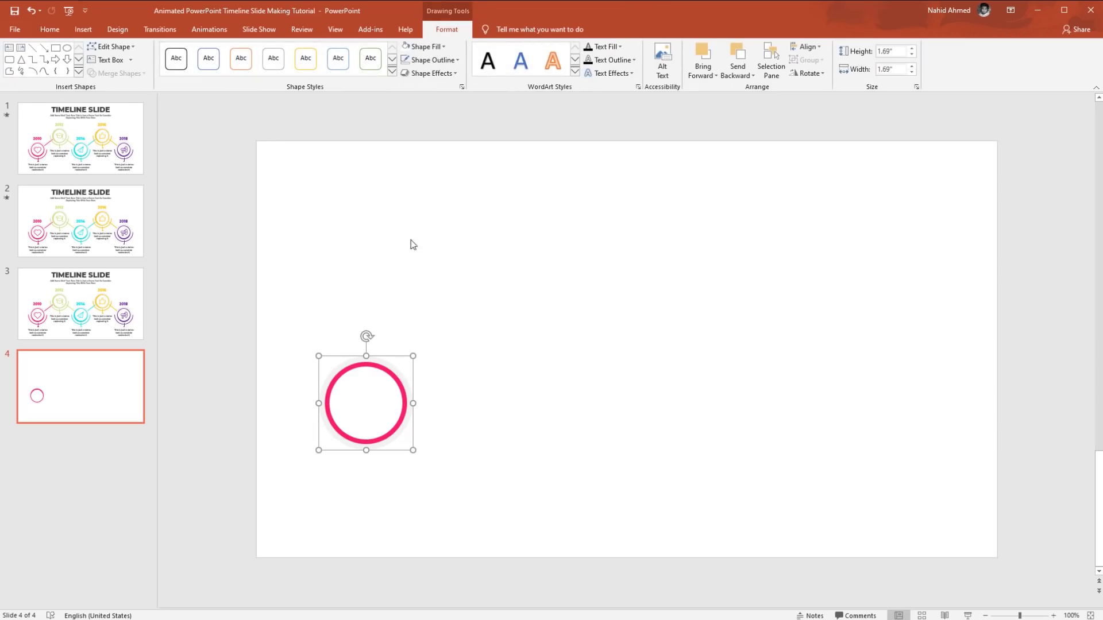
{"action": "left_click", "coordinate": [430, 77]}
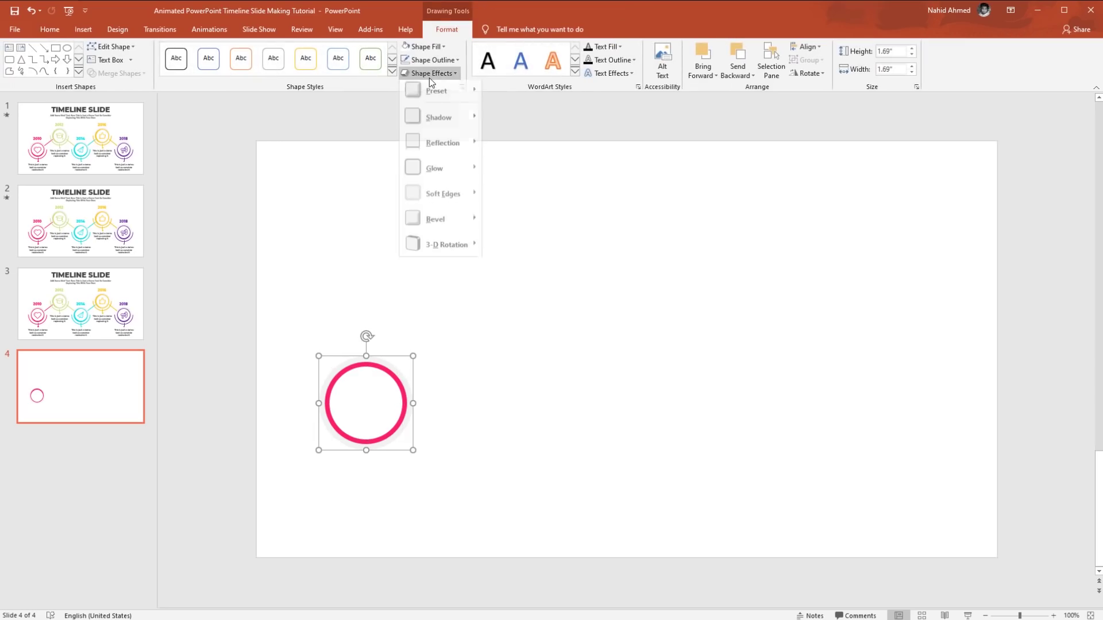
{"action": "mouse_move", "coordinate": [454, 125]}
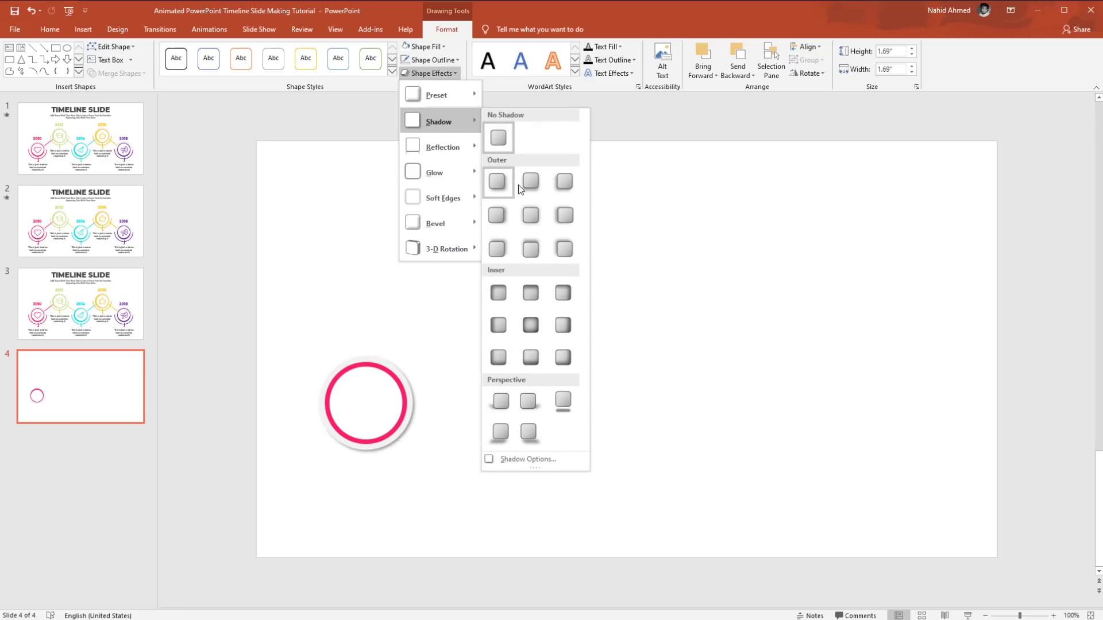
{"action": "left_click", "coordinate": [531, 214]}
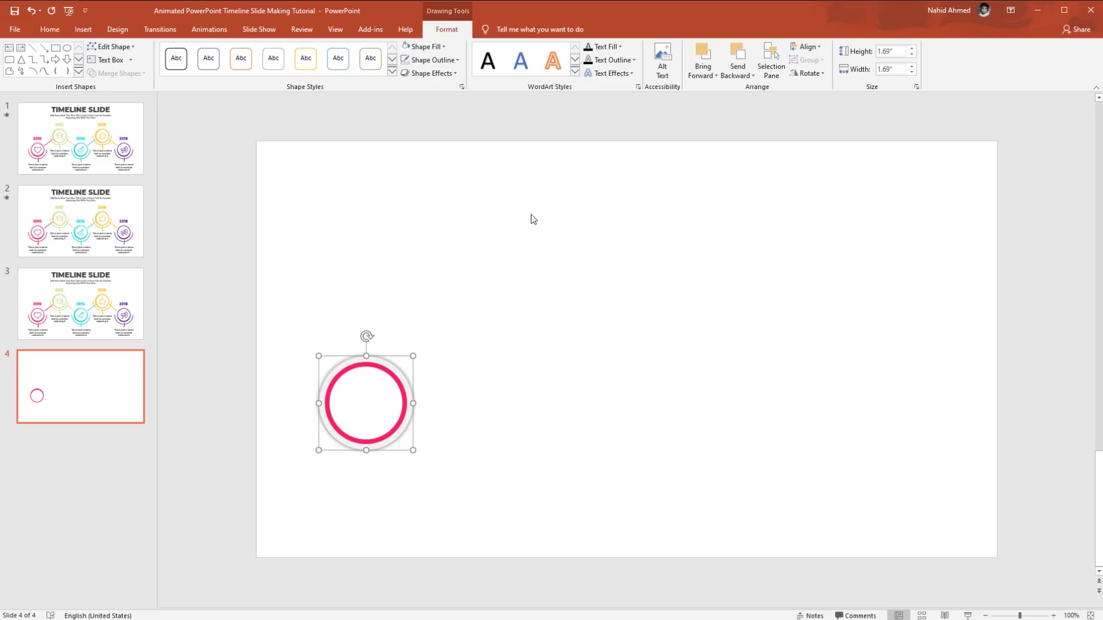
Raise the disc's shadow transparency to 80% in Format Shape
{"action": "left_click", "coordinate": [462, 87]}
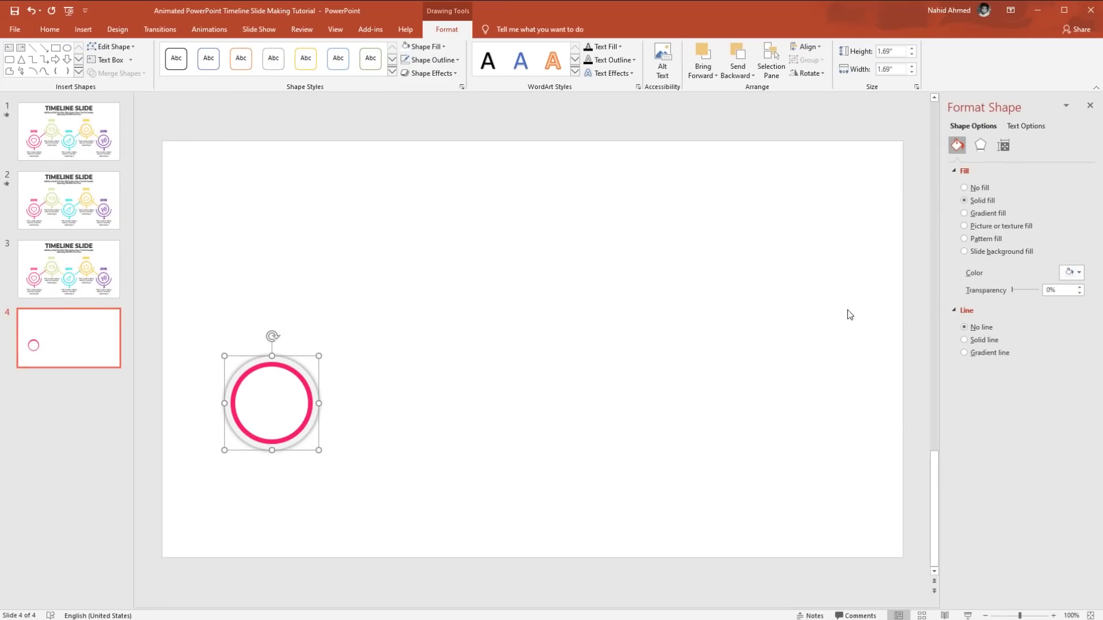
{"action": "left_click", "coordinate": [982, 147]}
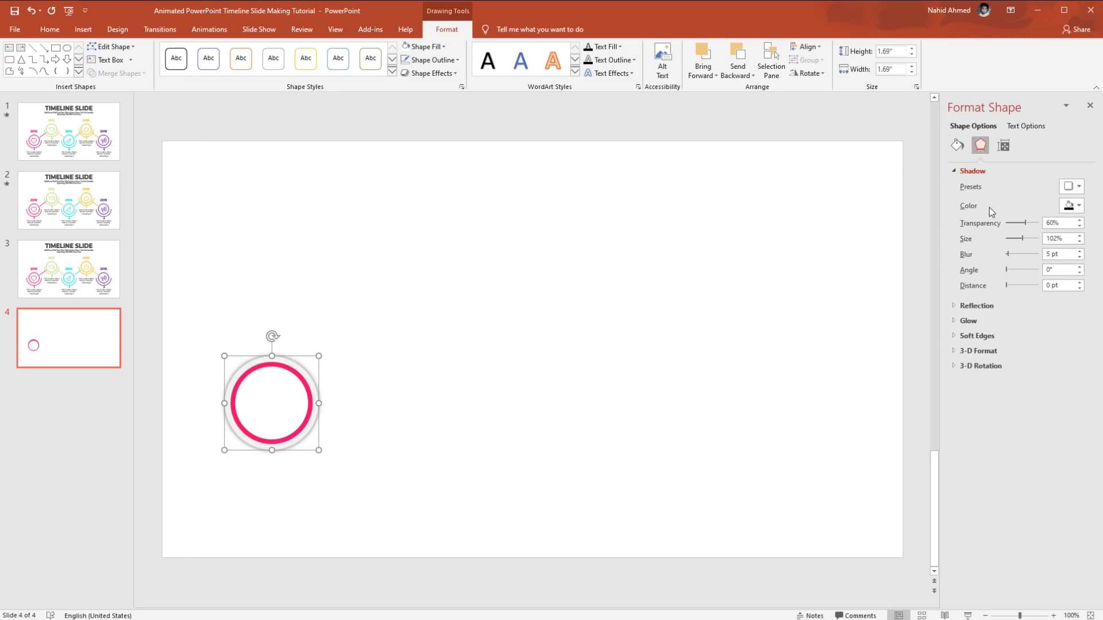
{"action": "left_click", "coordinate": [1078, 221]}
{"action": "left_click", "coordinate": [1079, 221]}
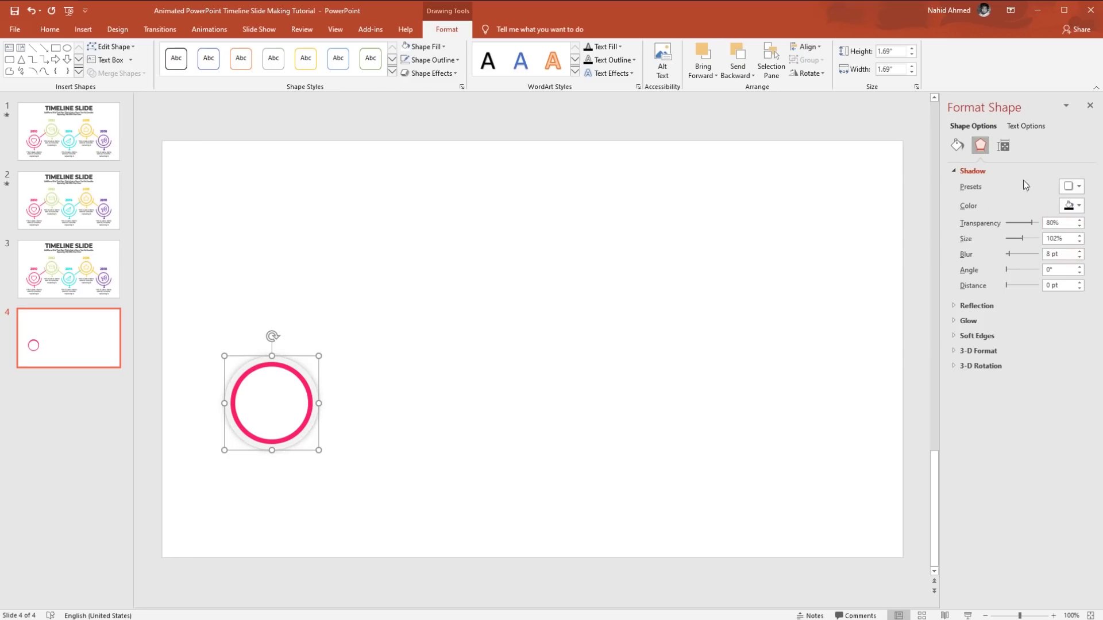
{"action": "left_click", "coordinate": [1090, 107]}
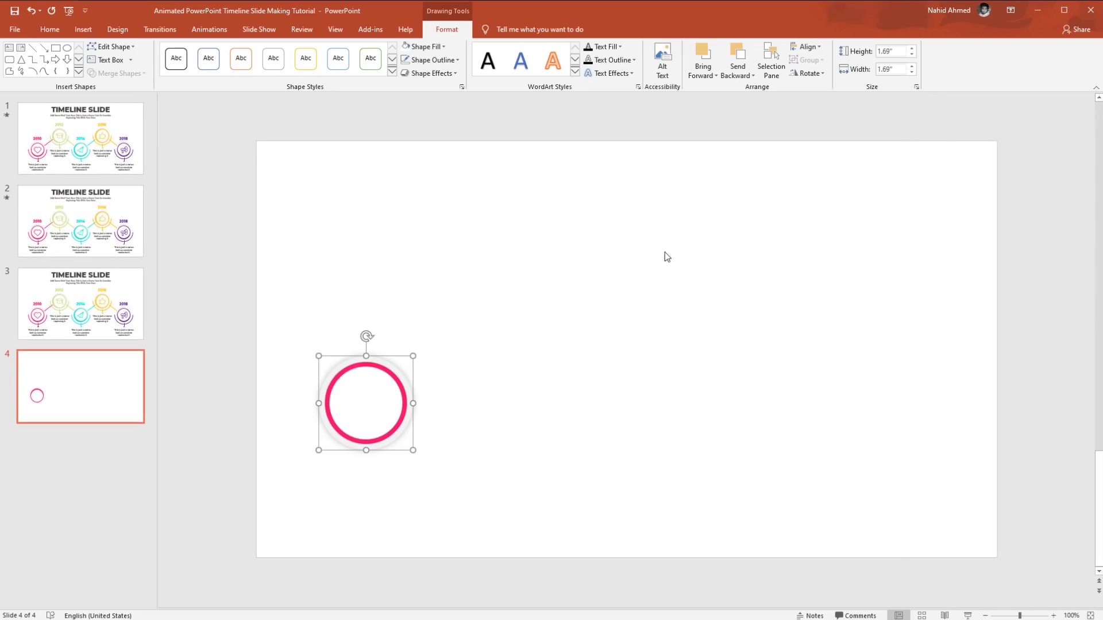
{"action": "left_click", "coordinate": [551, 347]}
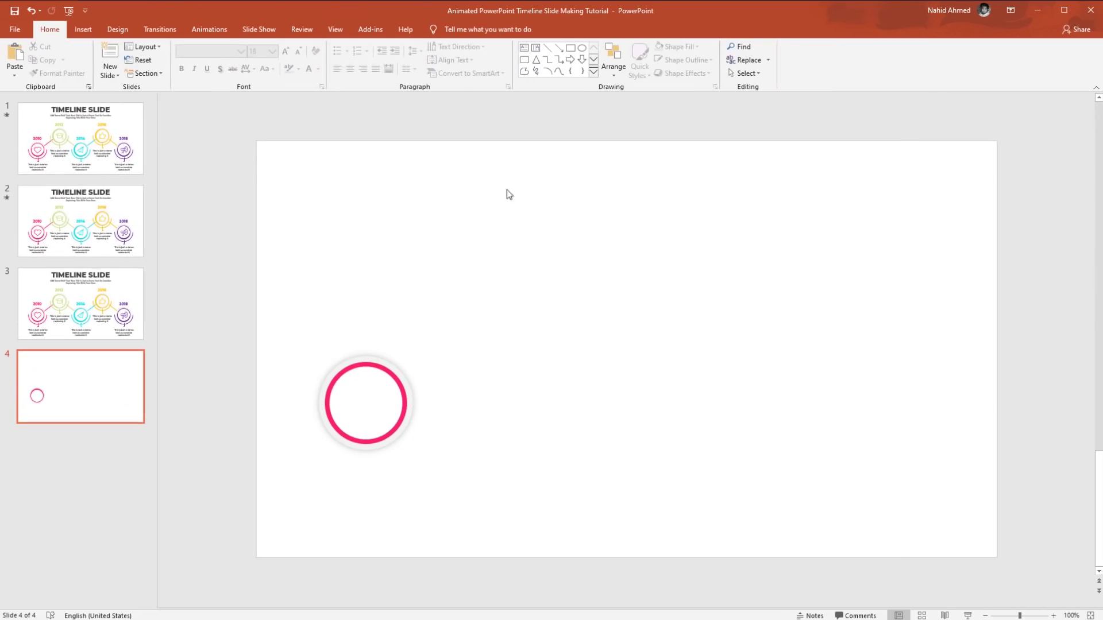
Draw a semicircular arc, rotate it about 75°, and wrap it under the ring
{"action": "left_click", "coordinate": [547, 72]}
{"action": "left_click_drag", "start_coordinate": [480, 402], "coordinate": [463, 464]}
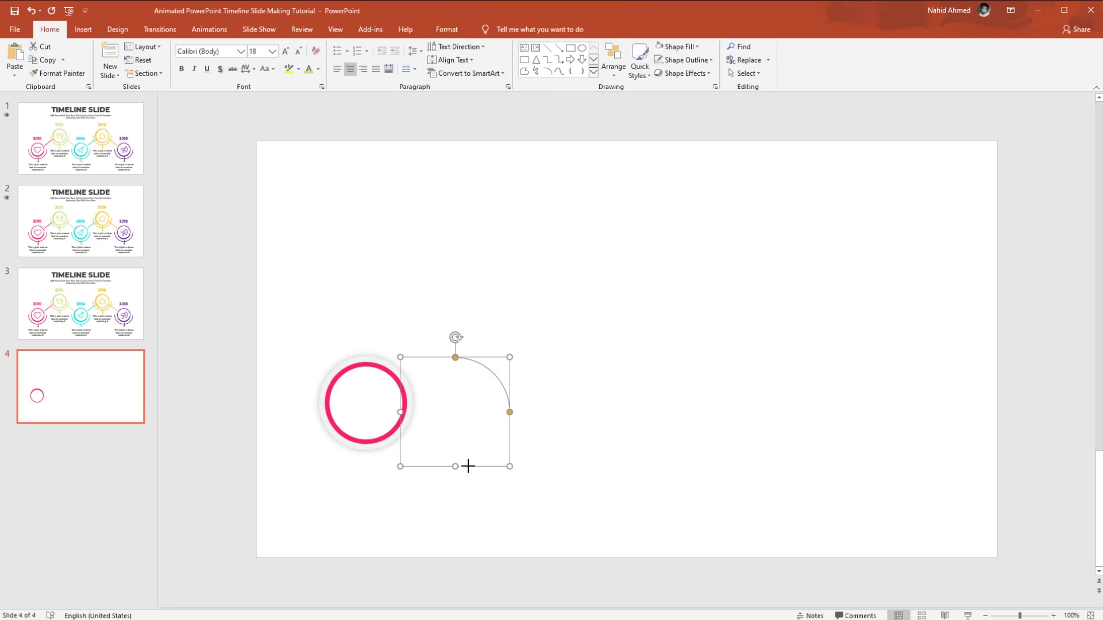
{"action": "left_click_drag", "start_coordinate": [510, 412], "coordinate": [422, 477]}
{"action": "left_click_drag", "start_coordinate": [458, 334], "coordinate": [556, 401]}
{"action": "left_click_drag", "start_coordinate": [492, 453], "coordinate": [438, 445]}
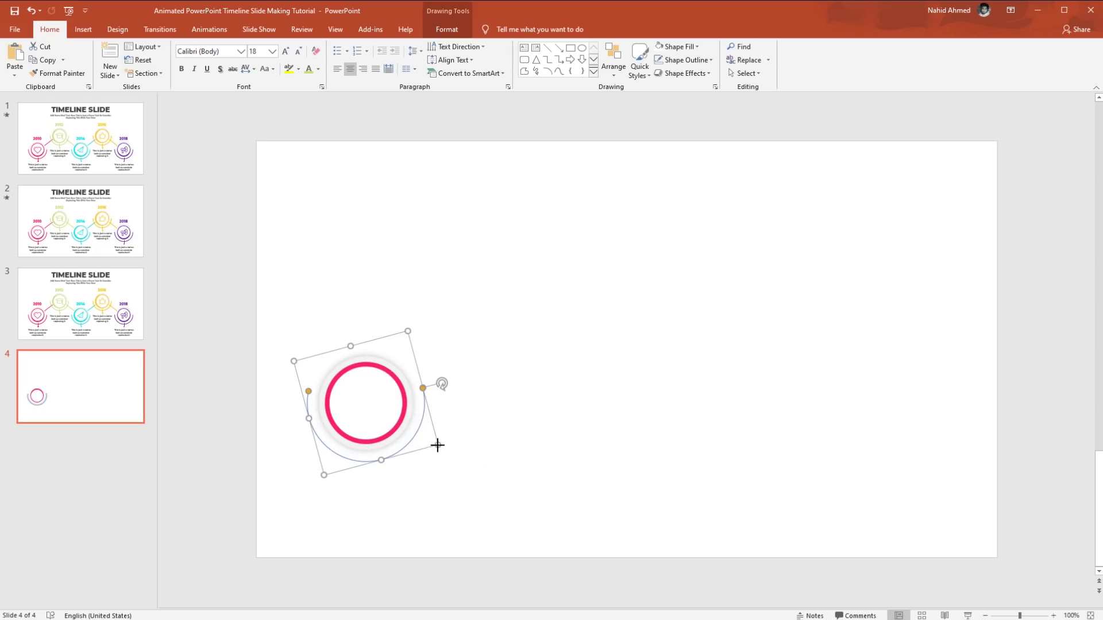
Make the arc's outline pink with a thin line weight
{"action": "left_click", "coordinate": [447, 29]}
{"action": "left_click", "coordinate": [441, 60]}
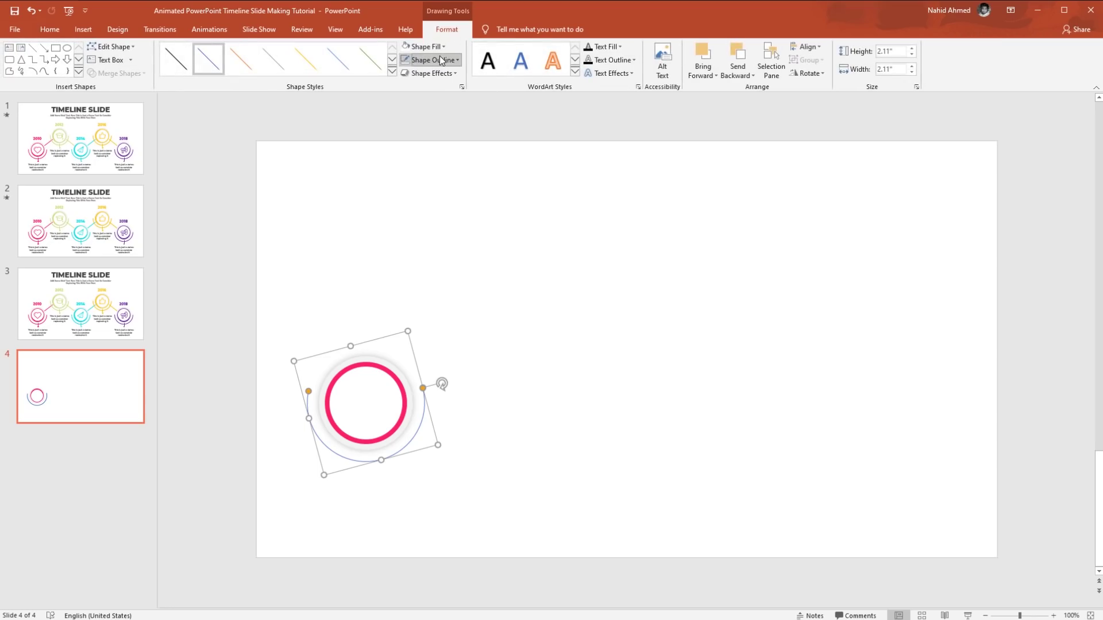
{"action": "left_click", "coordinate": [405, 173]}
{"action": "left_click", "coordinate": [441, 60]}
{"action": "mouse_move", "coordinate": [450, 229]}
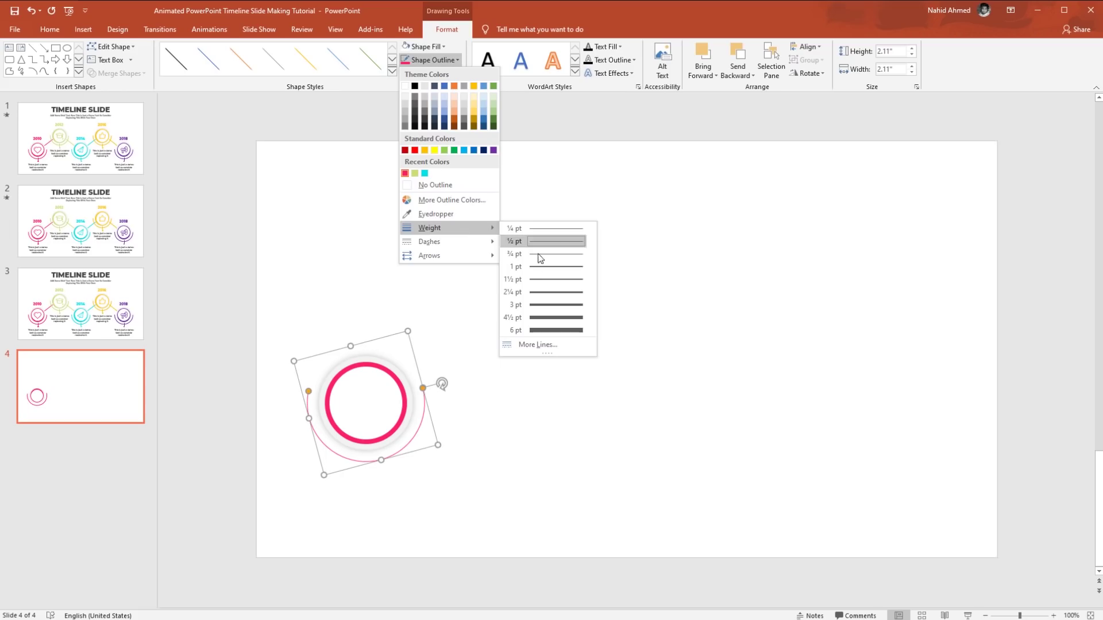
{"action": "left_click", "coordinate": [555, 279]}
{"action": "left_click", "coordinate": [555, 285]}
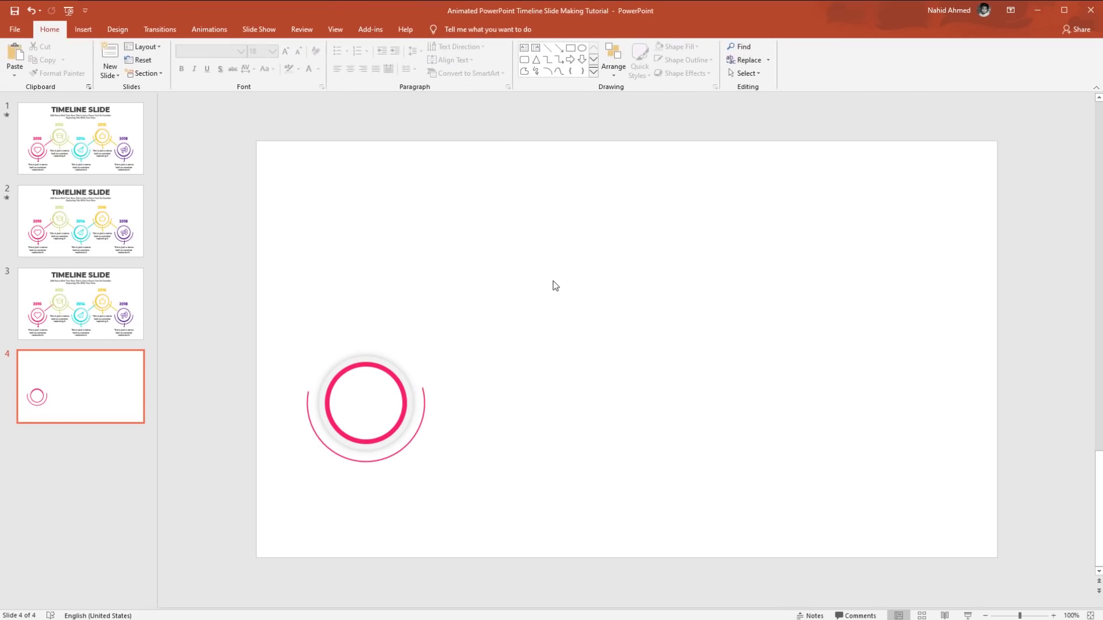
Draw a vertical line below the ring and make it a thicker pink stroke
{"action": "left_click", "coordinate": [549, 50]}
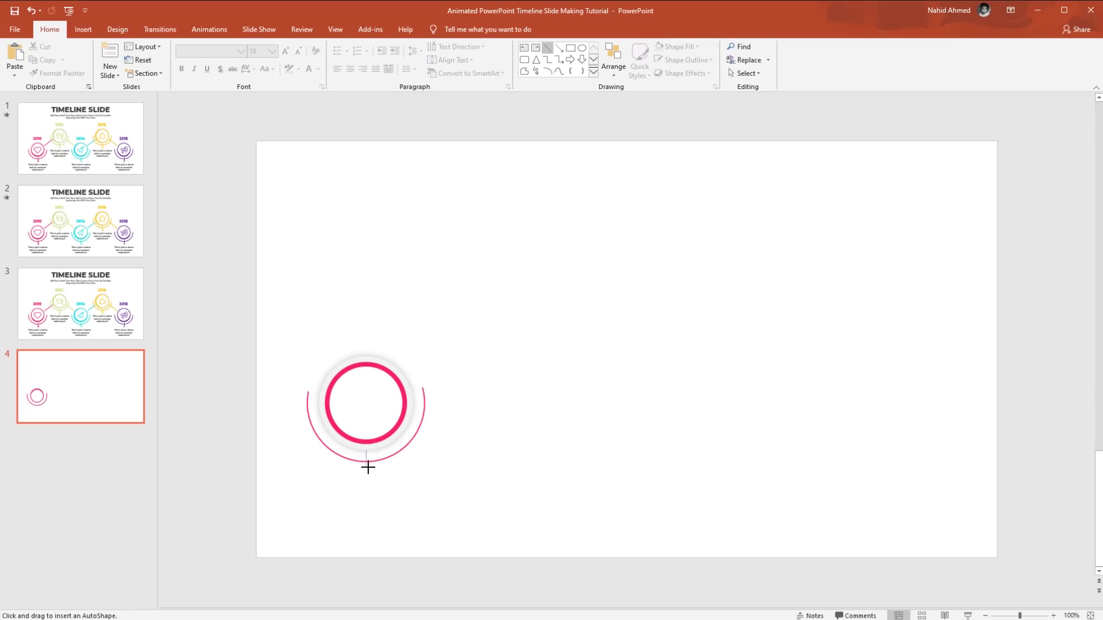
{"action": "left_click_drag", "start_coordinate": [368, 478], "coordinate": [366, 475]}
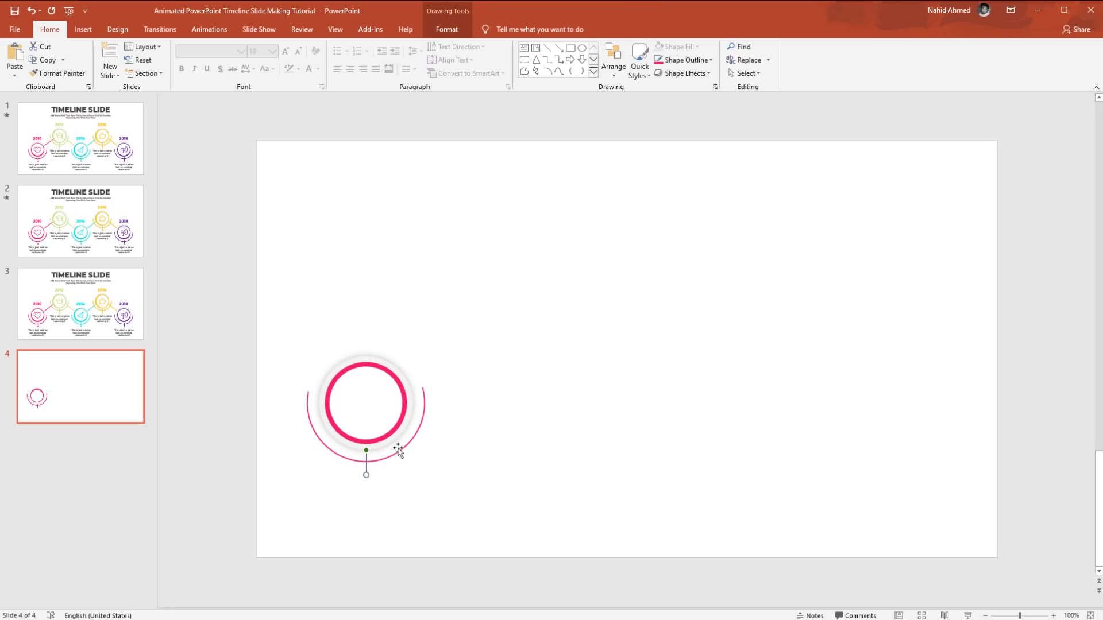
{"action": "left_click", "coordinate": [451, 32]}
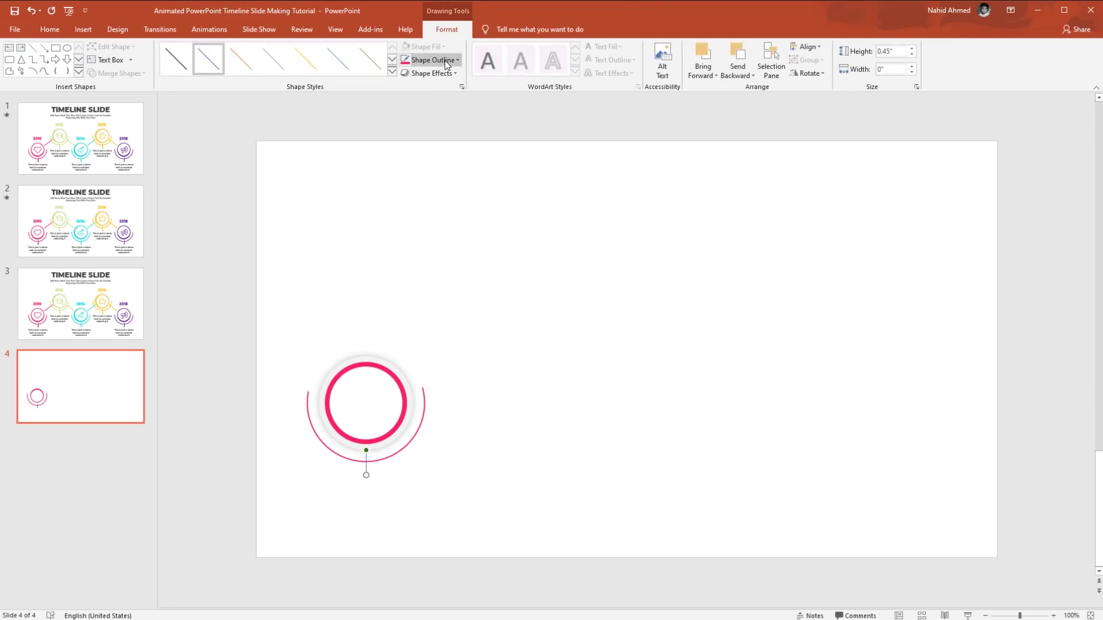
{"action": "left_click", "coordinate": [445, 61]}
{"action": "left_click", "coordinate": [405, 173]}
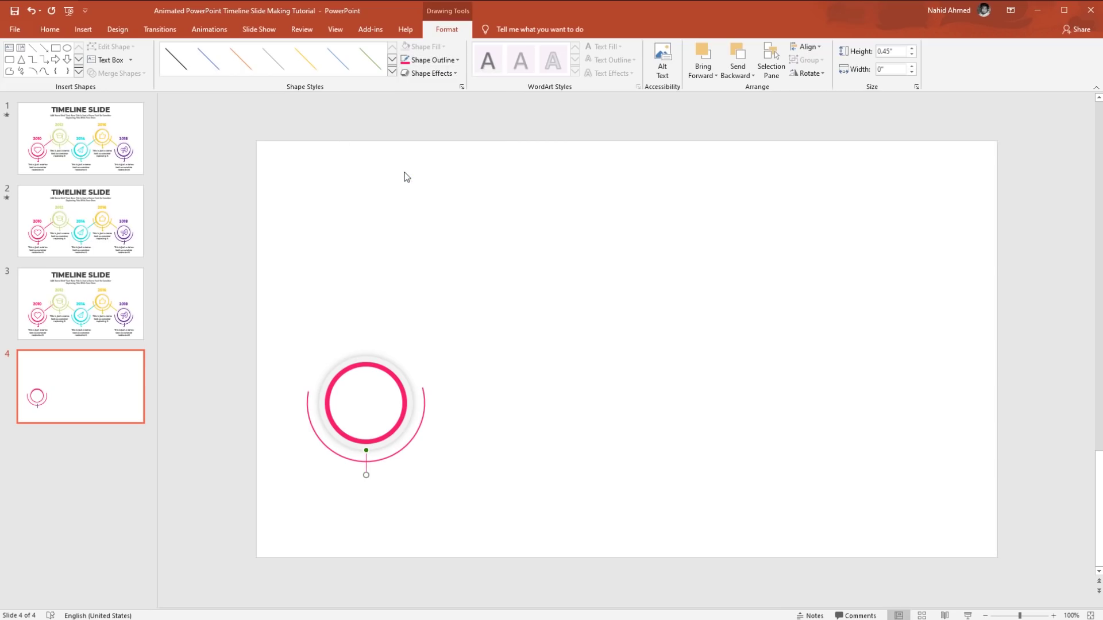
{"action": "left_click", "coordinate": [433, 60]}
{"action": "mouse_move", "coordinate": [425, 228]}
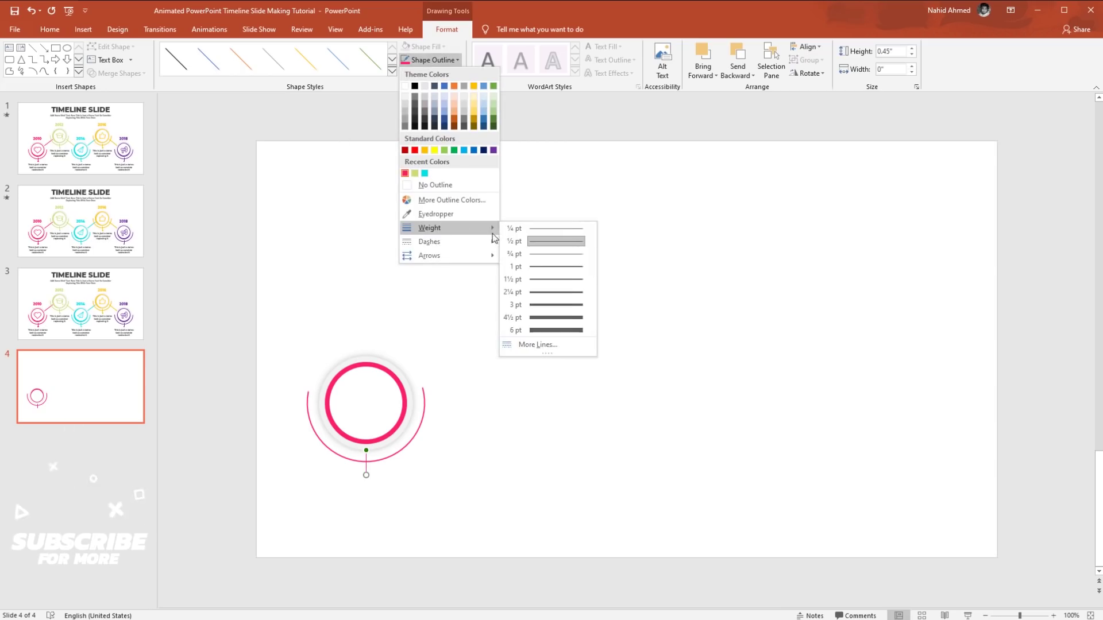
{"action": "left_click", "coordinate": [544, 281]}
{"action": "left_click", "coordinate": [546, 283]}
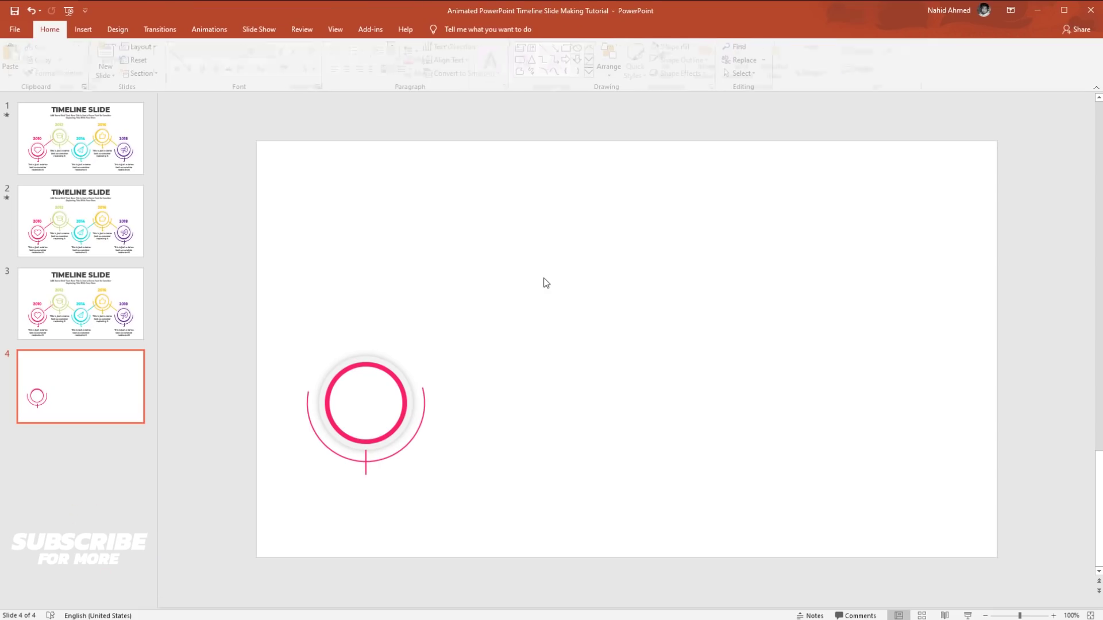
Add a small circle with no fill and a 1½ pt pink outline, centred on the line's end
{"action": "left_click", "coordinate": [582, 51]}
{"action": "left_click_drag", "start_coordinate": [358, 467], "coordinate": [374, 483]}
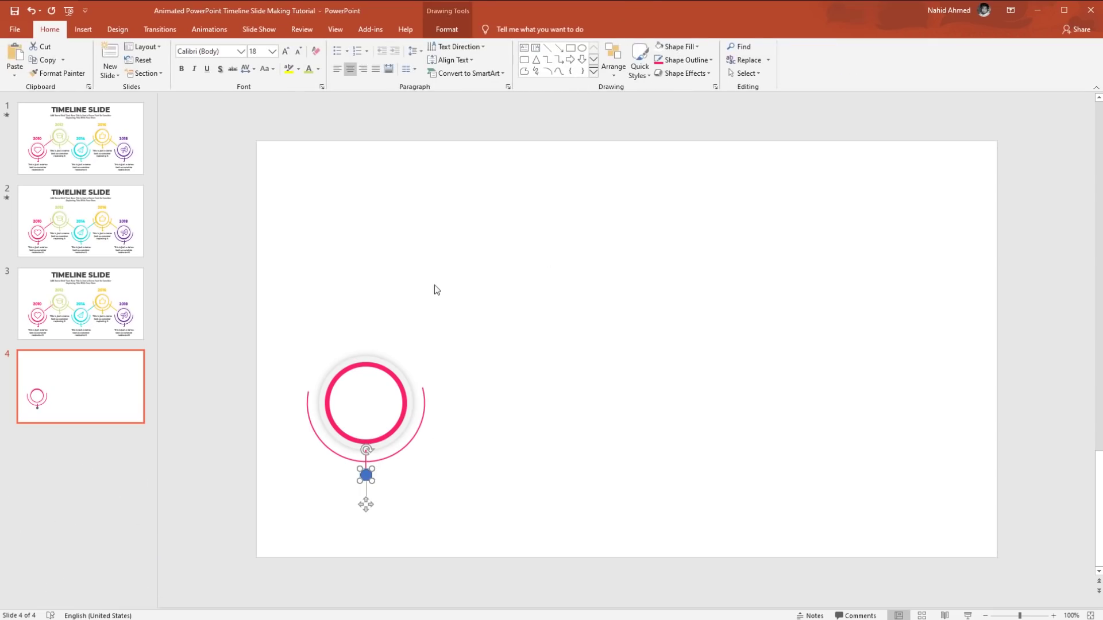
{"action": "left_click", "coordinate": [446, 29]}
{"action": "left_click", "coordinate": [437, 47]}
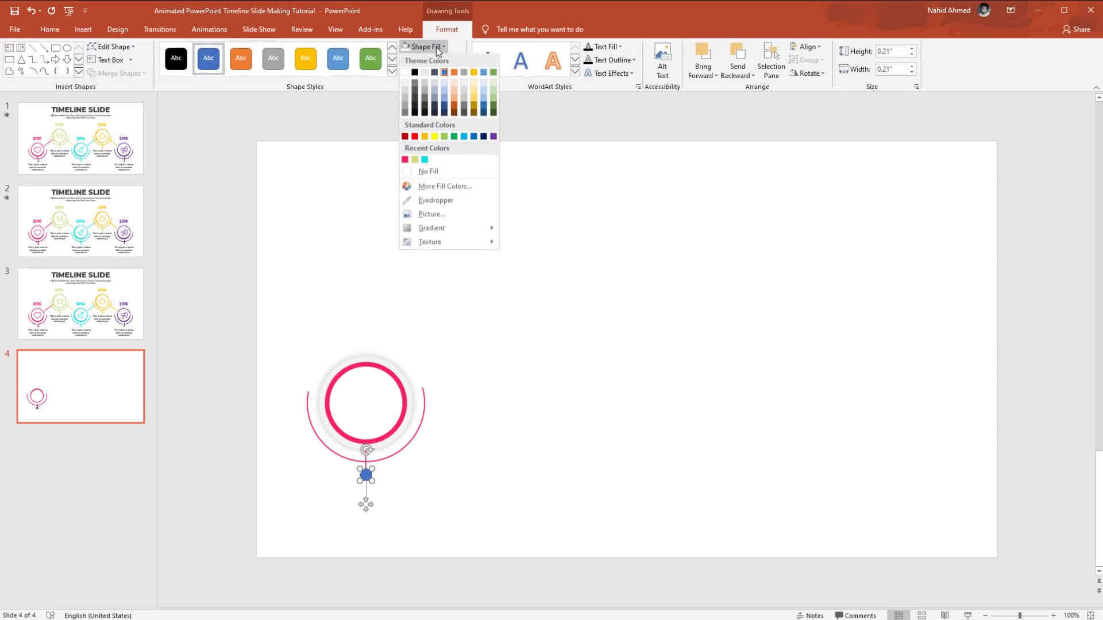
{"action": "left_click", "coordinate": [405, 173]}
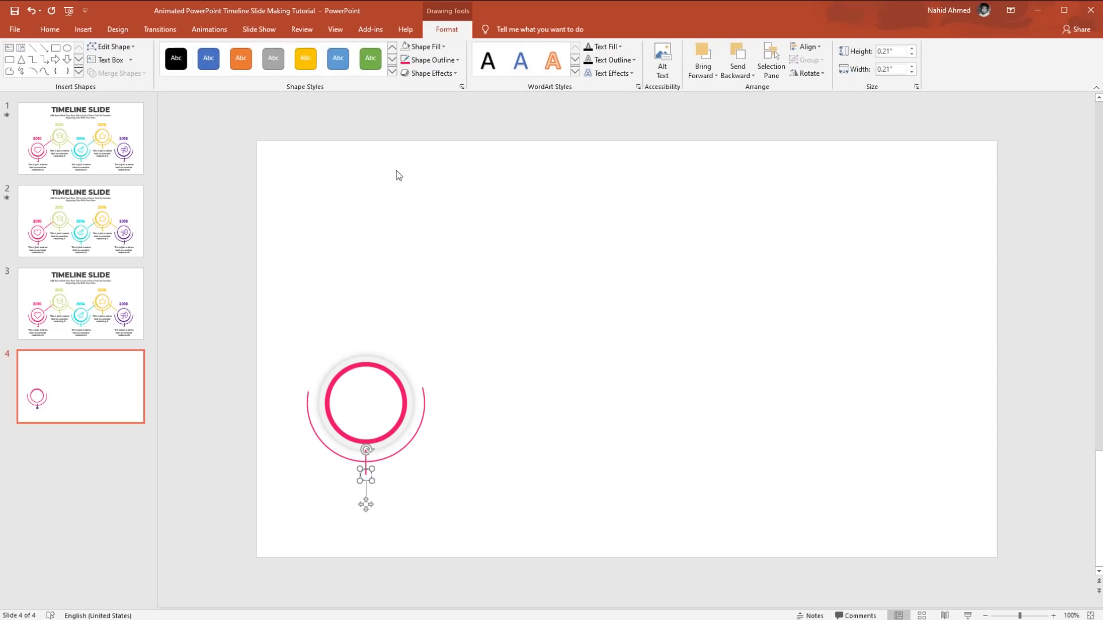
{"action": "left_click", "coordinate": [439, 60]}
{"action": "left_click", "coordinate": [405, 172]}
{"action": "left_click", "coordinate": [442, 61]}
{"action": "mouse_move", "coordinate": [437, 228]}
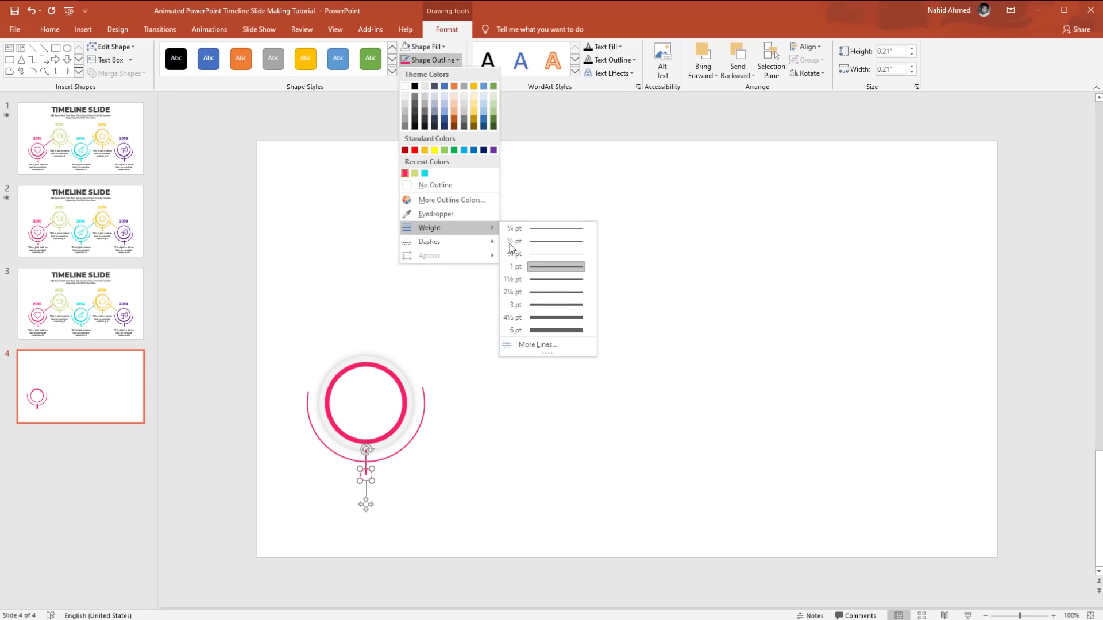
{"action": "left_click", "coordinate": [545, 280]}
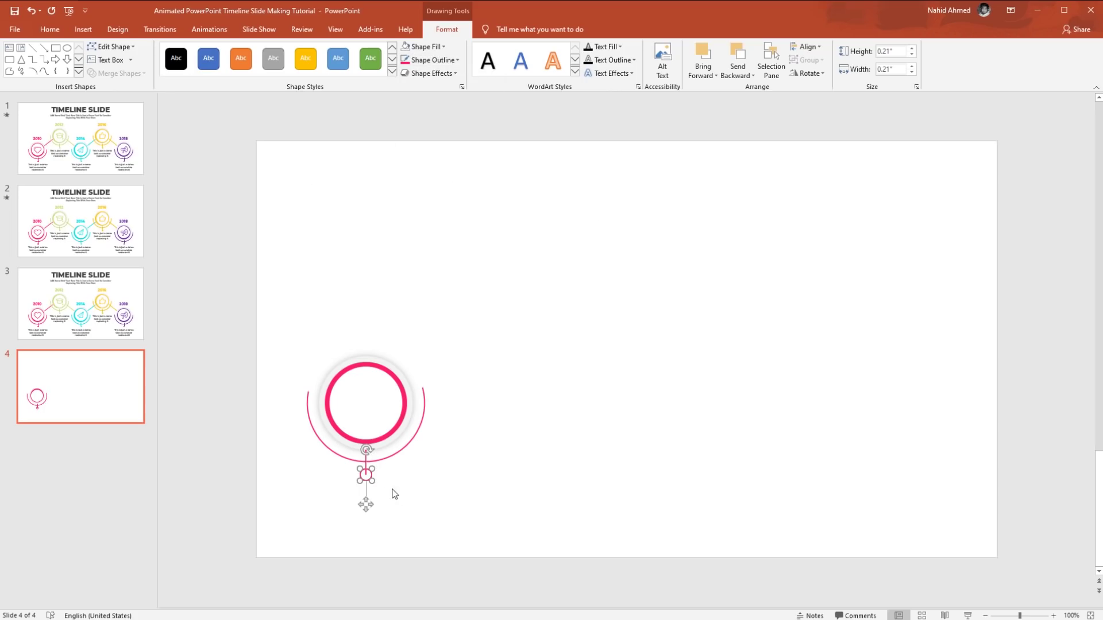
{"action": "scroll", "coordinate": [394, 494], "scroll_direction": "up", "scroll_amount": 10}
{"action": "left_click_drag", "start_coordinate": [390, 417], "coordinate": [397, 416]}
{"action": "left_click", "coordinate": [496, 431]}
Draw a text box above the ring
{"action": "scroll", "coordinate": [495, 432], "scroll_direction": "down", "scroll_amount": 5}
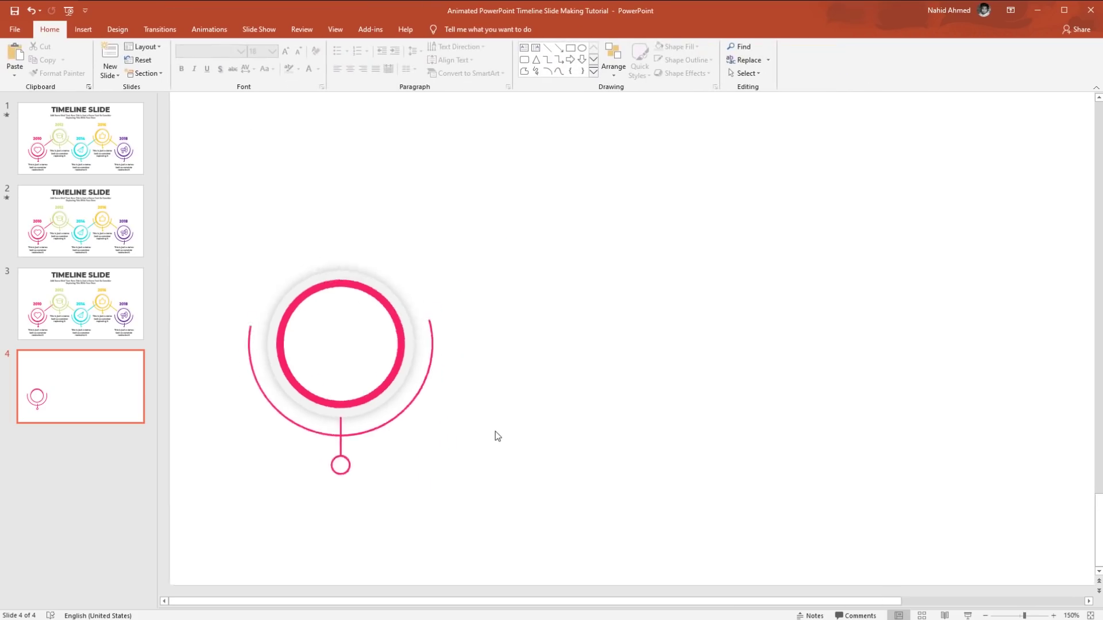
{"action": "scroll", "coordinate": [495, 432], "scroll_direction": "down", "scroll_amount": 5}
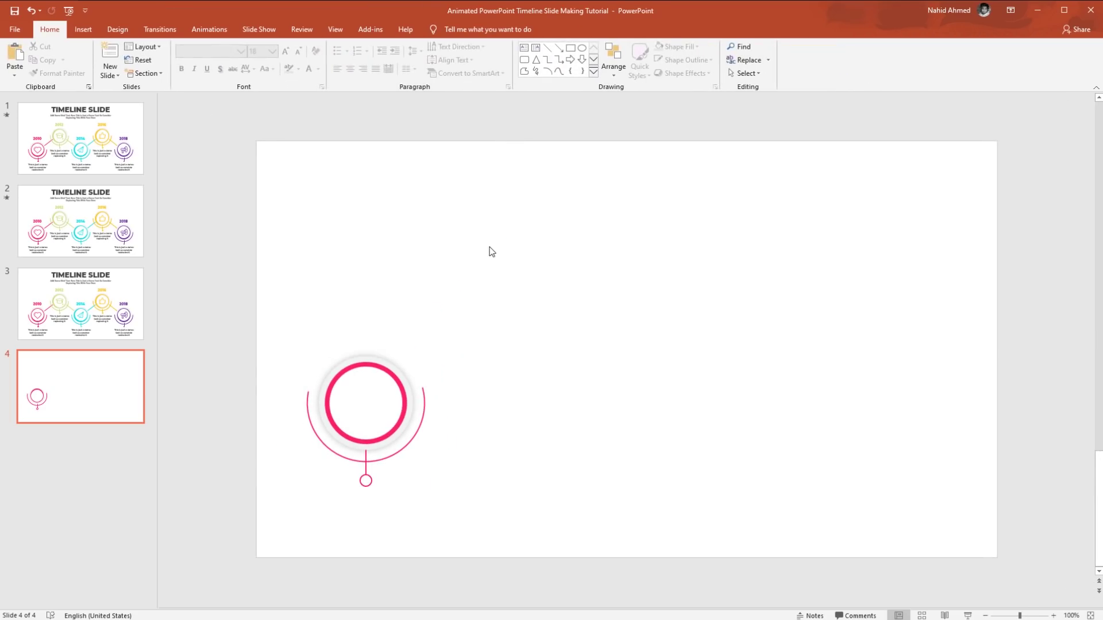
{"action": "left_click", "coordinate": [524, 47]}
{"action": "left_click_drag", "start_coordinate": [319, 317], "coordinate": [408, 345]}
Enter 2010 in Montserrat ExtraBold 28 pink, centre-aligned and centred above the ring
{"action": "type", "text": "2010"}
{"action": "key", "text": "ctrl+a"}
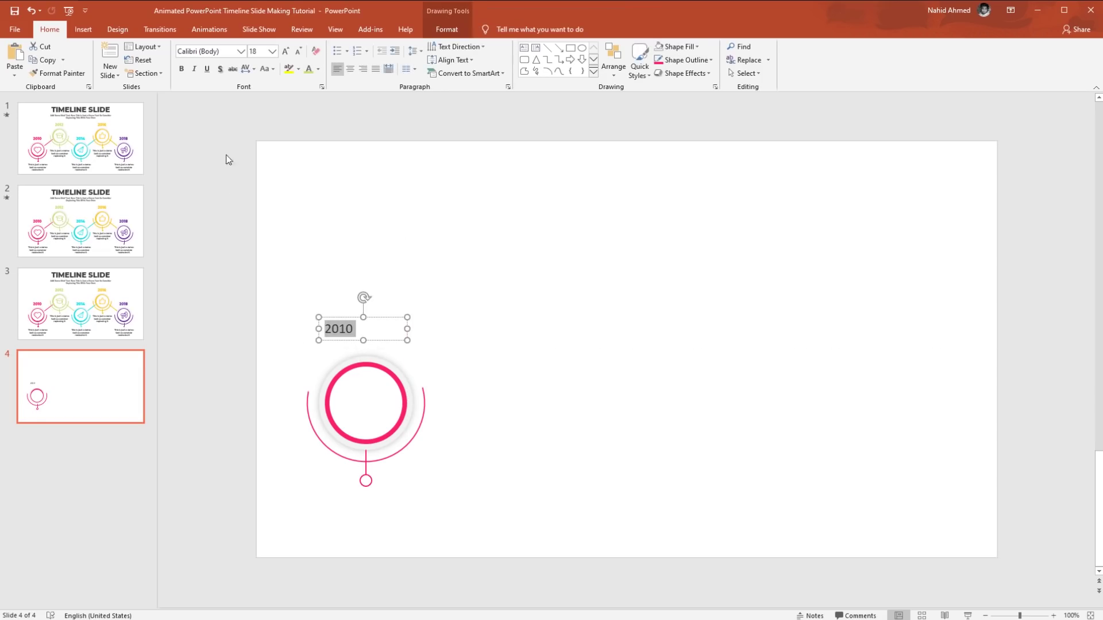
{"action": "key", "text": "Return"}
{"action": "left_click", "coordinate": [286, 51]}
{"action": "left_click", "coordinate": [285, 50]}
{"action": "left_click", "coordinate": [286, 50]}
{"action": "left_click", "coordinate": [318, 69]}
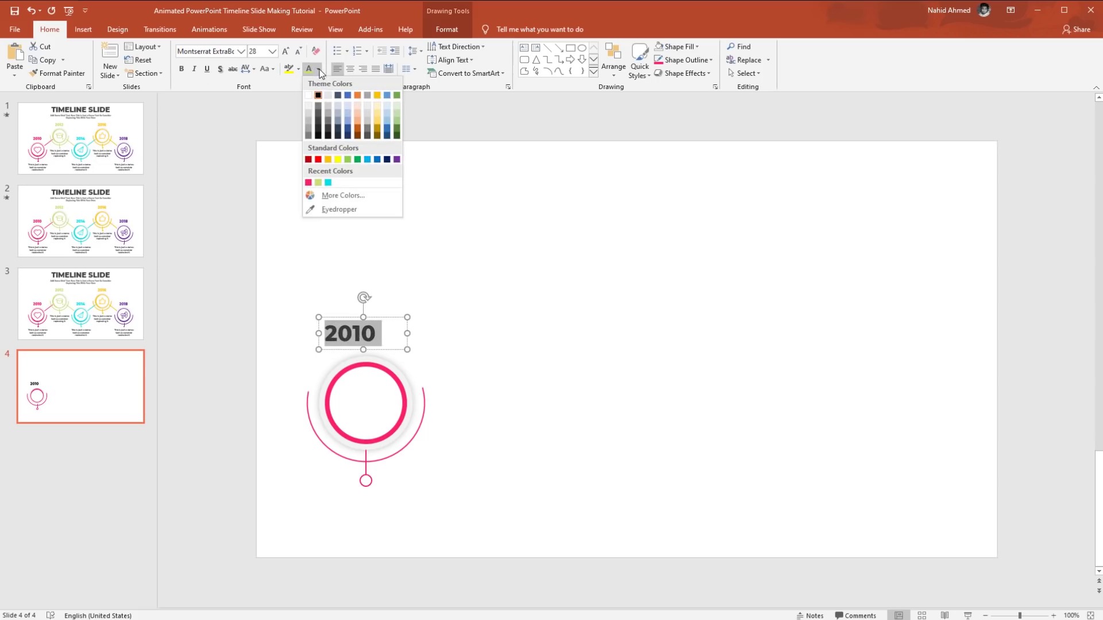
{"action": "left_click", "coordinate": [308, 182]}
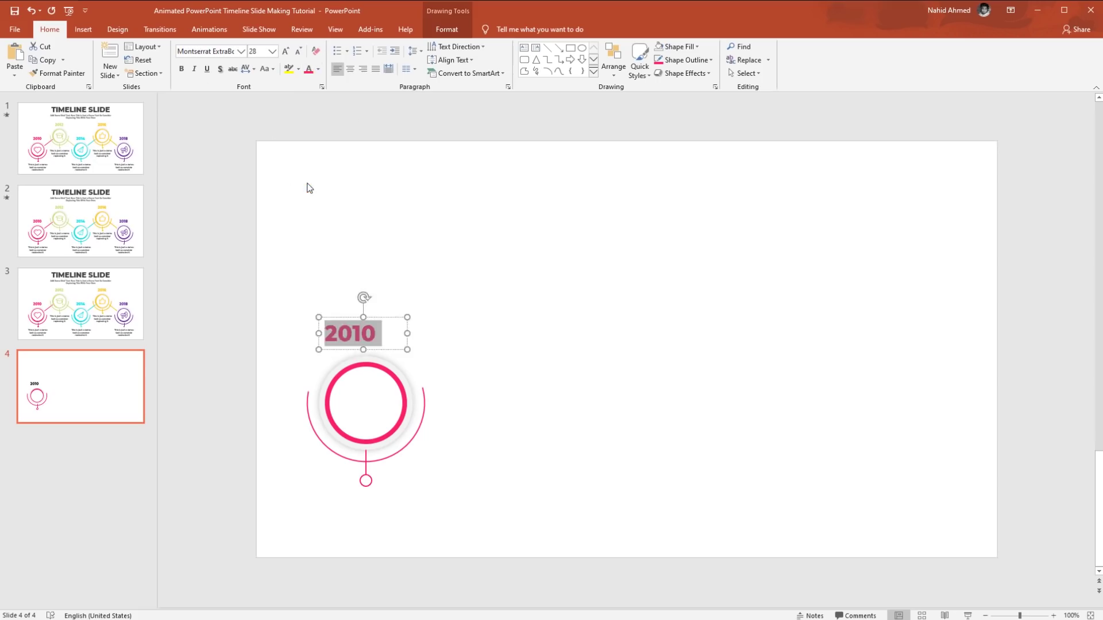
{"action": "left_click", "coordinate": [353, 73]}
{"action": "left_click", "coordinate": [387, 350]}
{"action": "left_click_drag", "start_coordinate": [387, 350], "coordinate": [361, 520]}
Set the lower 2010 box to Montserrat 16 in dark grey
{"action": "left_click", "coordinate": [218, 51]}
{"action": "type", "text": "Montserrat"}
{"action": "key", "text": "Return"}
{"action": "left_click", "coordinate": [298, 51]}
{"action": "left_click", "coordinate": [298, 51]}
{"action": "left_click", "coordinate": [299, 52]}
{"action": "left_click", "coordinate": [298, 51]}
{"action": "left_click", "coordinate": [319, 70]}
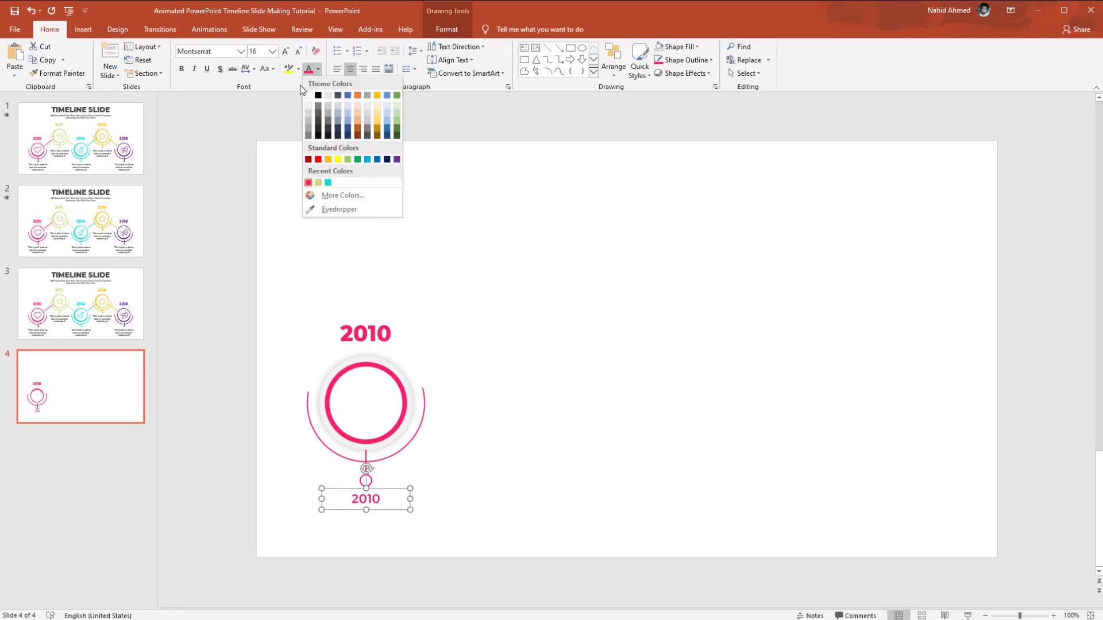
{"action": "left_click", "coordinate": [320, 127]}
Replace the lower box's text with the pasted demo description
{"action": "left_click", "coordinate": [365, 499]}
{"action": "key", "text": "ctrl+a"}
{"action": "type", "text": "This is just a demo text so consider replacing it"}
Widen the description box to three lines and centre it under the small circle
{"action": "left_click_drag", "start_coordinate": [322, 521], "coordinate": [281, 520]}
{"action": "left_click_drag", "start_coordinate": [361, 540], "coordinate": [395, 545]}
{"action": "left_click", "coordinate": [489, 528]}
Duplicate the node into five copies alternating high and low across the slide
{"action": "left_click_drag", "start_coordinate": [510, 229], "coordinate": [213, 594]}
{"action": "left_click_drag", "start_coordinate": [409, 540], "coordinate": [546, 451]}
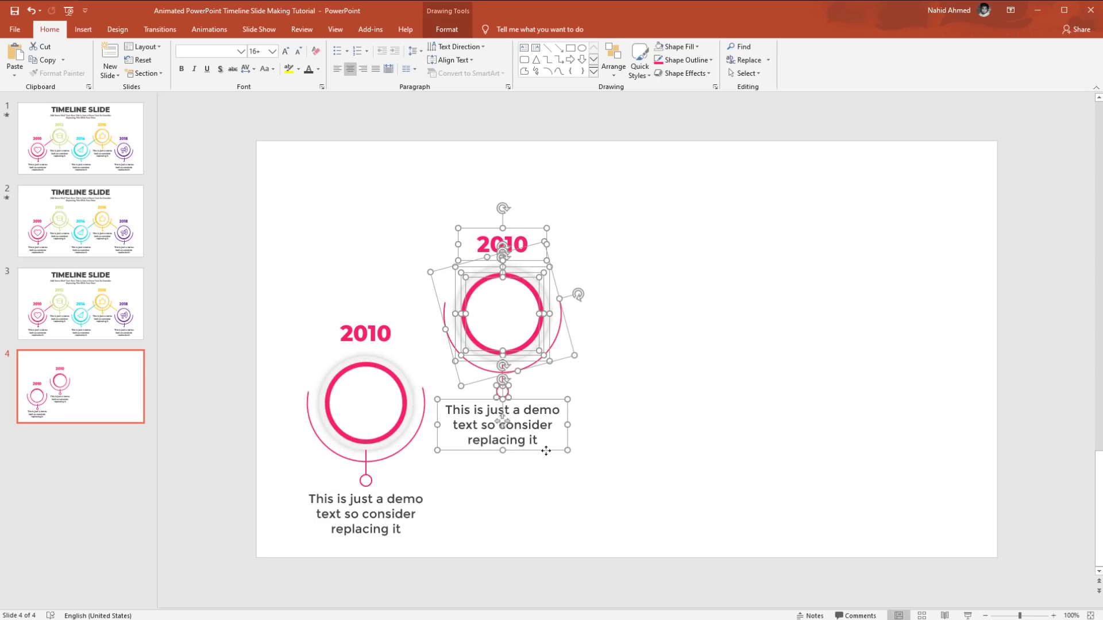
{"action": "left_click", "coordinate": [549, 491]}
{"action": "left_click_drag", "start_coordinate": [251, 285], "coordinate": [462, 576]}
{"action": "left_click_drag", "start_coordinate": [430, 537], "coordinate": [679, 544]}
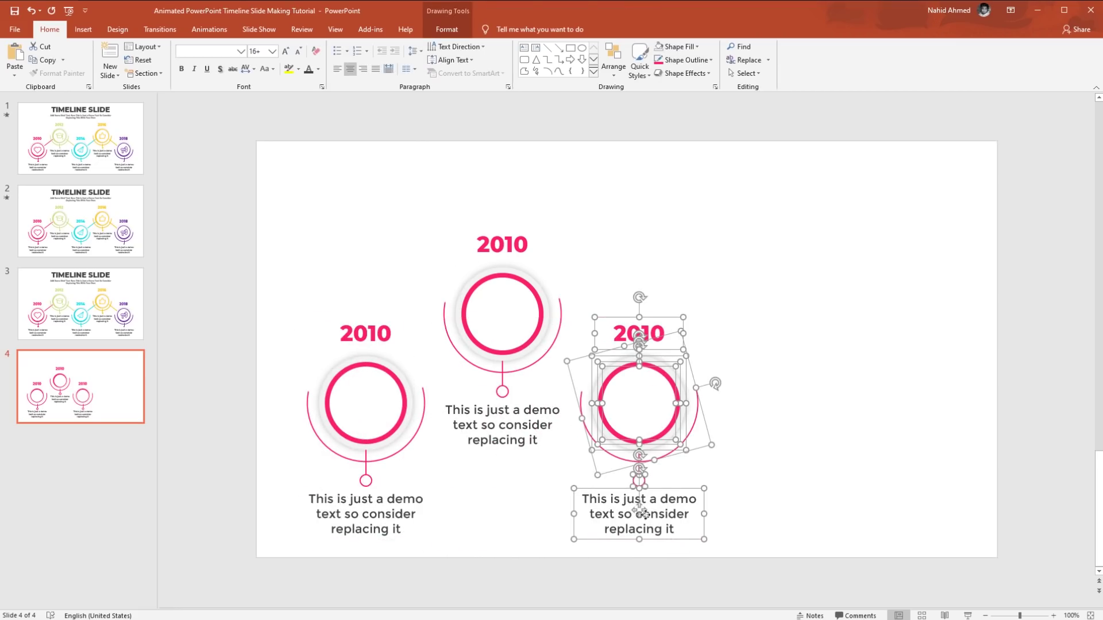
{"action": "left_click", "coordinate": [589, 185]}
{"action": "left_click_drag", "start_coordinate": [591, 167], "coordinate": [410, 477]}
{"action": "left_click_drag", "start_coordinate": [537, 443], "coordinate": [810, 465]}
{"action": "left_click", "coordinate": [716, 546]}
{"action": "left_click_drag", "start_coordinate": [747, 576], "coordinate": [567, 294]}
{"action": "left_click_drag", "start_coordinate": [668, 536], "coordinate": [943, 536]}
{"action": "left_click", "coordinate": [1033, 411]}
Shift all five timeline nodes slightly left
{"action": "mouse_move", "coordinate": [1046, 173]}
{"action": "left_mouse_down"}
{"action": "mouse_move", "coordinate": [767, 357]}
{"action": "mouse_move", "coordinate": [267, 506]}
{"action": "mouse_move", "coordinate": [220, 578]}
{"action": "left_mouse_up"}
{"action": "left_click_drag", "start_coordinate": [408, 537], "coordinate": [396, 538]}
{"action": "left_click", "coordinate": [527, 546]}
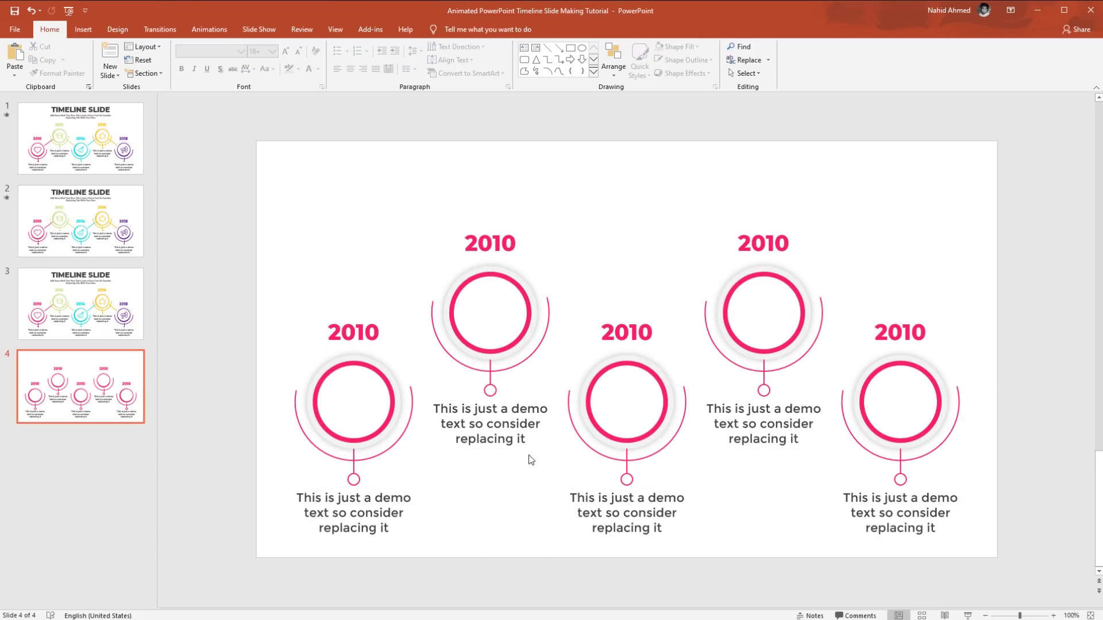
Colour the second node's ring, arc, line and small circle yellow-green
{"action": "left_click", "coordinate": [529, 311]}
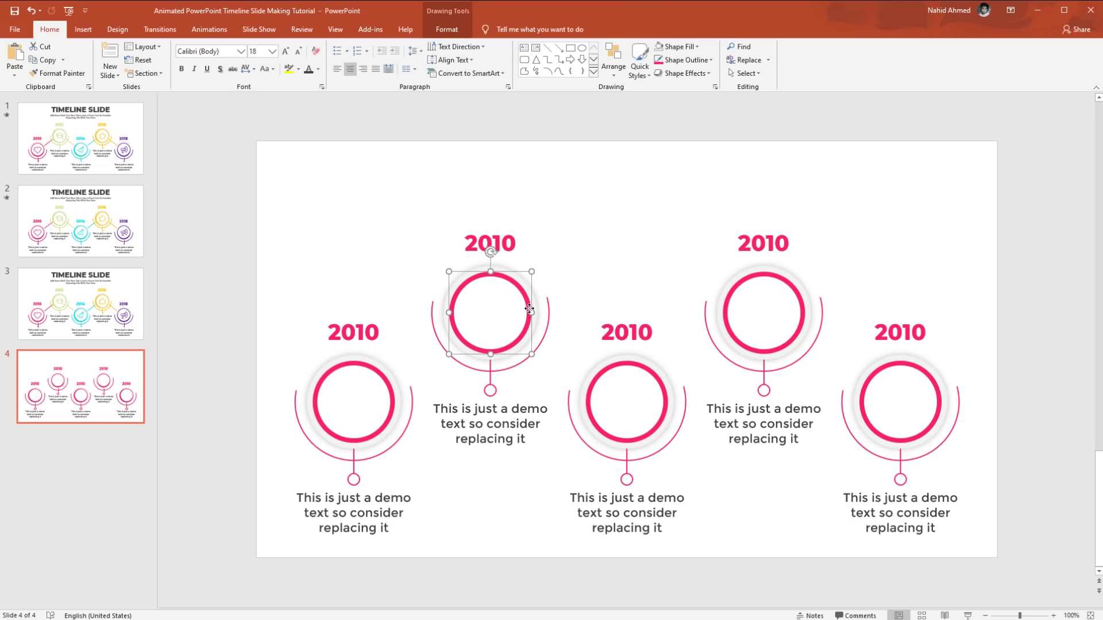
{"action": "left_click", "coordinate": [445, 36]}
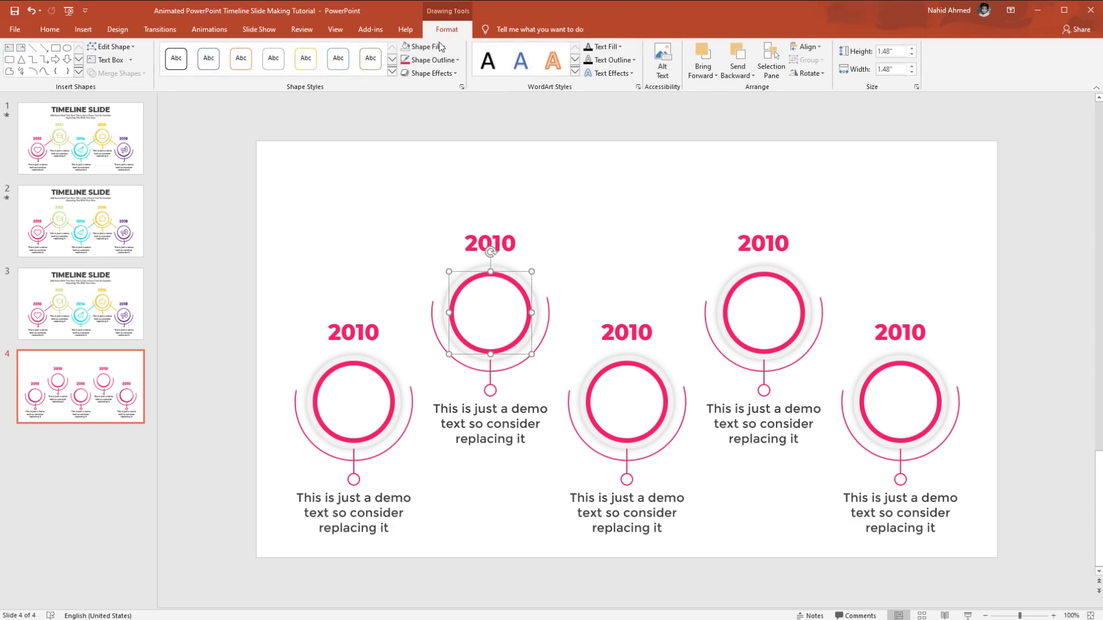
{"action": "left_click", "coordinate": [438, 49]}
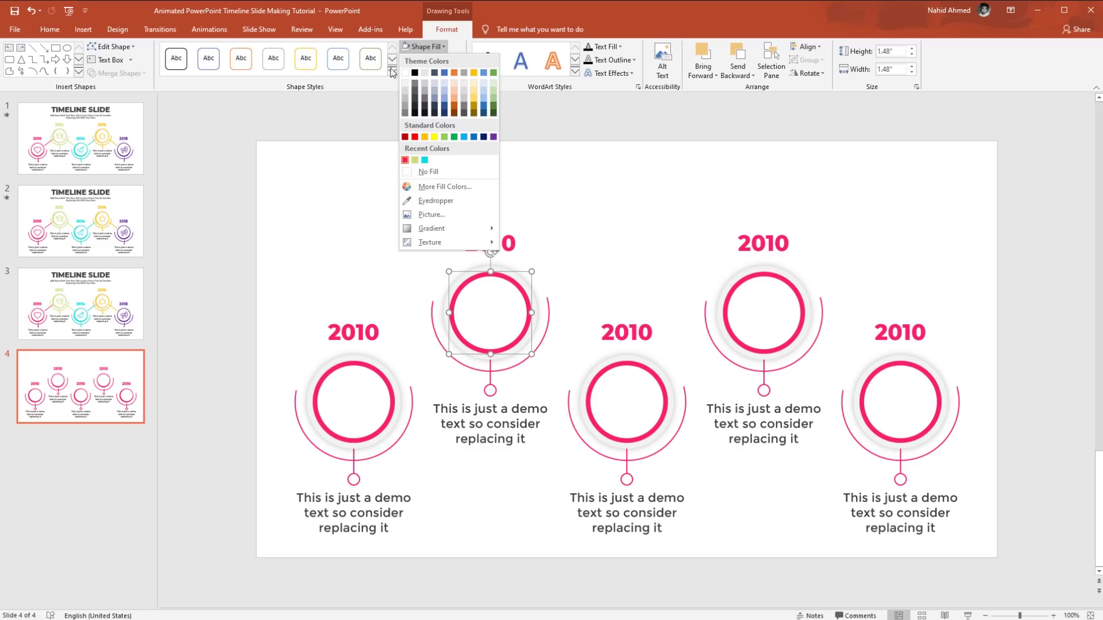
{"action": "left_click", "coordinate": [414, 160]}
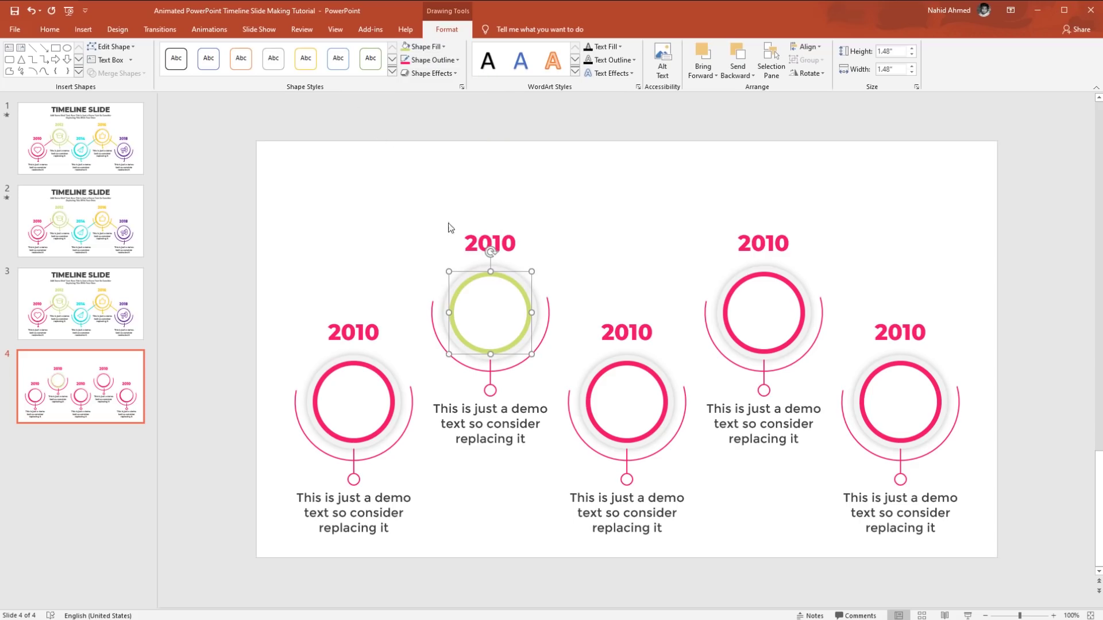
{"action": "left_click", "coordinate": [491, 364]}
{"action": "left_click", "coordinate": [491, 364], "text": "shift"}
{"action": "left_click", "coordinate": [495, 393], "text": "shift"}
{"action": "left_click", "coordinate": [430, 60]}
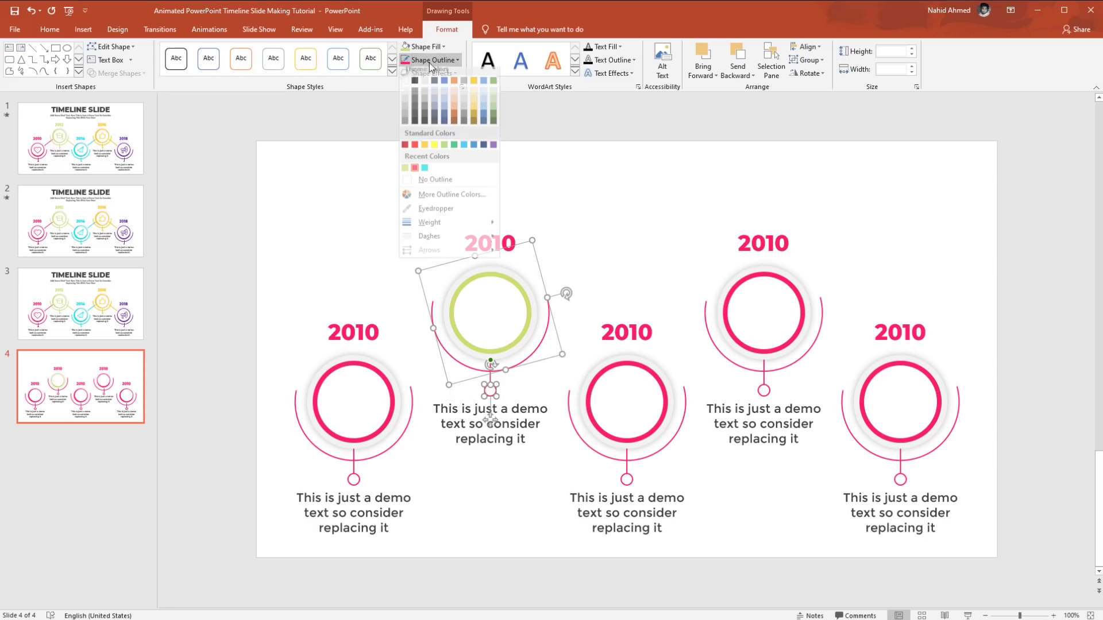
{"action": "left_click", "coordinate": [408, 178]}
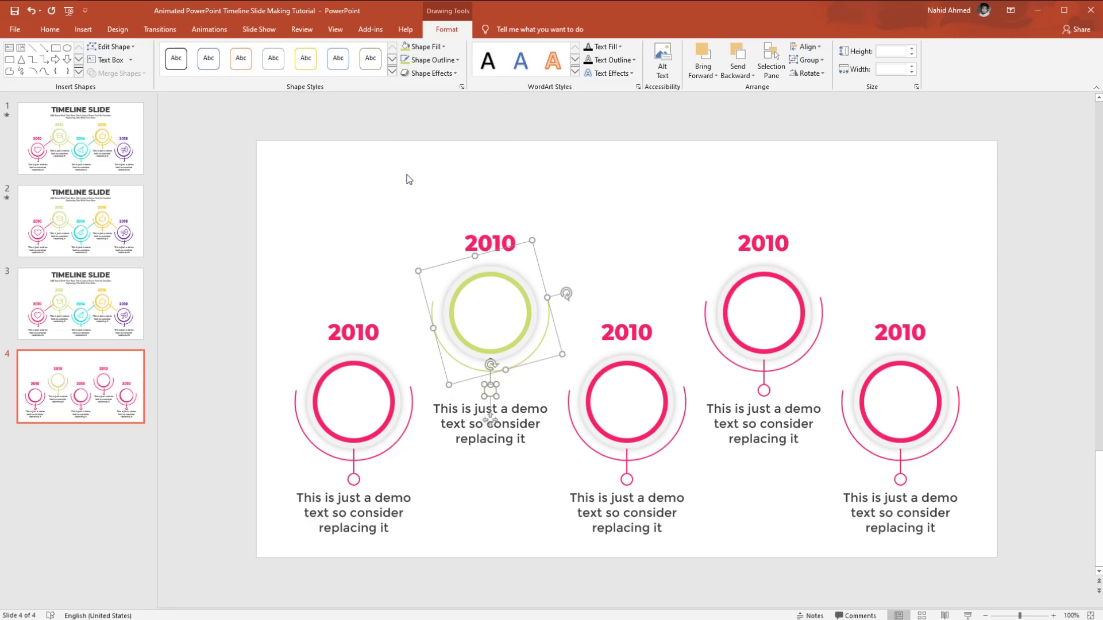
Make the second node's 2010 label yellow-green
{"action": "left_click", "coordinate": [491, 236]}
{"action": "left_click_drag", "start_coordinate": [465, 247], "coordinate": [520, 247]}
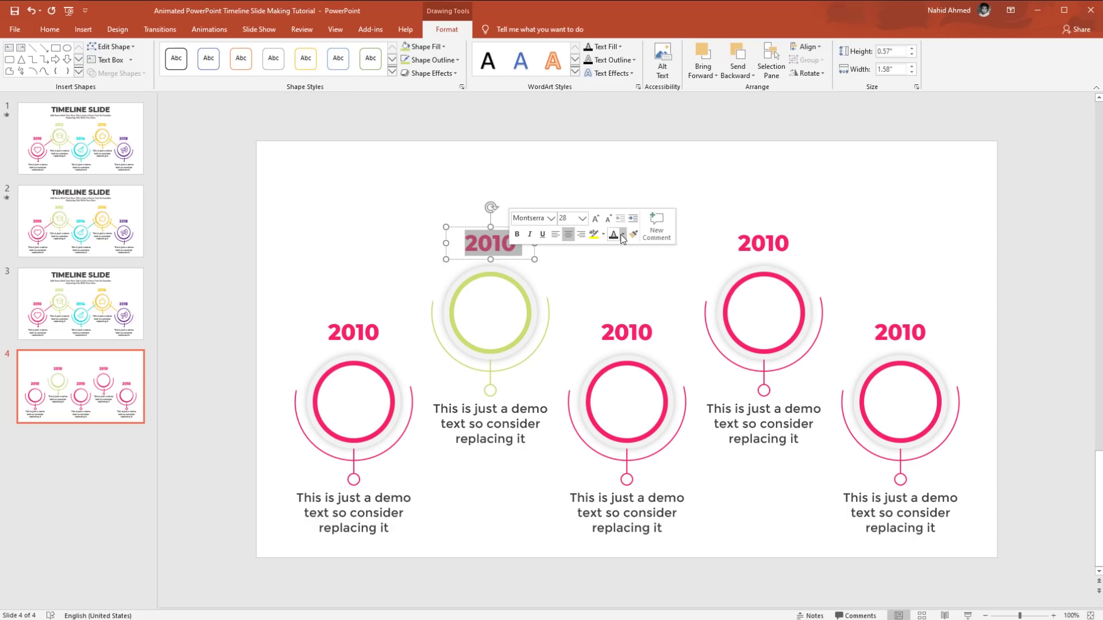
{"action": "left_click", "coordinate": [616, 235]}
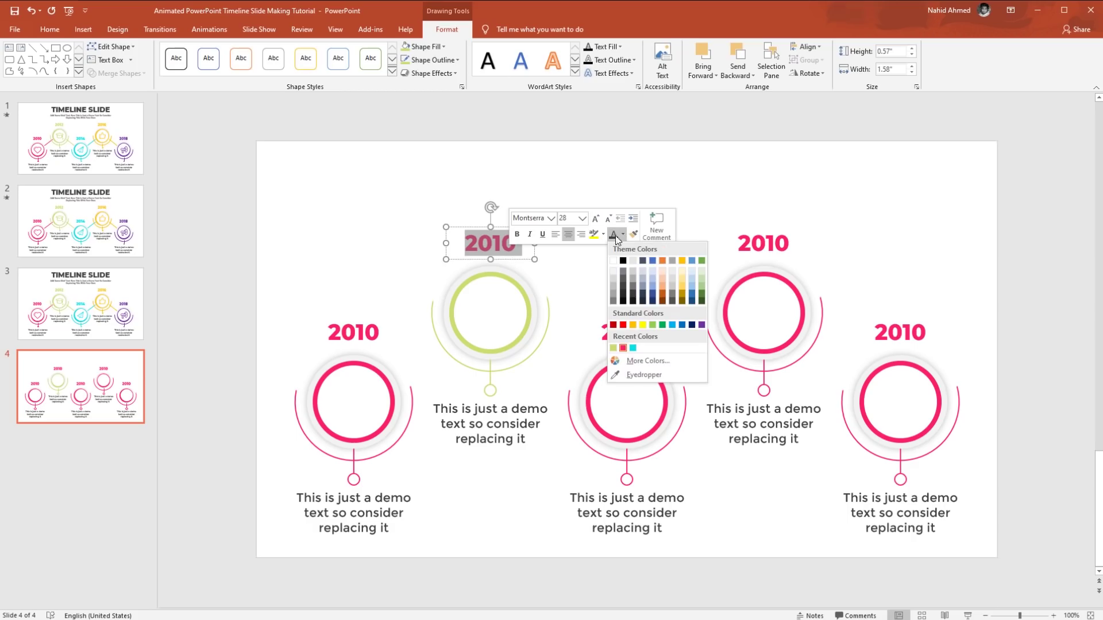
{"action": "left_click", "coordinate": [613, 348]}
{"action": "left_click", "coordinate": [571, 294]}
Make the middle node's ring, arc, line and 2010 label cyan
{"action": "left_click", "coordinate": [655, 375]}
{"action": "left_click", "coordinate": [444, 46]}
{"action": "left_click", "coordinate": [431, 165]}
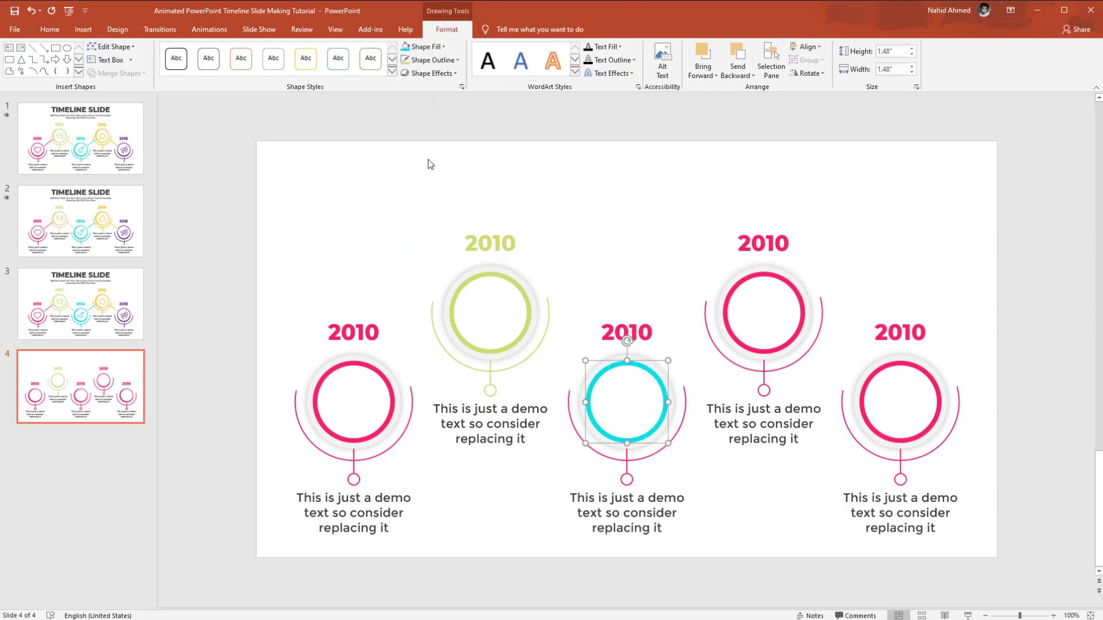
{"action": "left_click", "coordinate": [653, 456]}
{"action": "left_click", "coordinate": [458, 60]}
{"action": "left_click", "coordinate": [430, 178]}
{"action": "left_click_drag", "start_coordinate": [600, 332], "coordinate": [656, 332]}
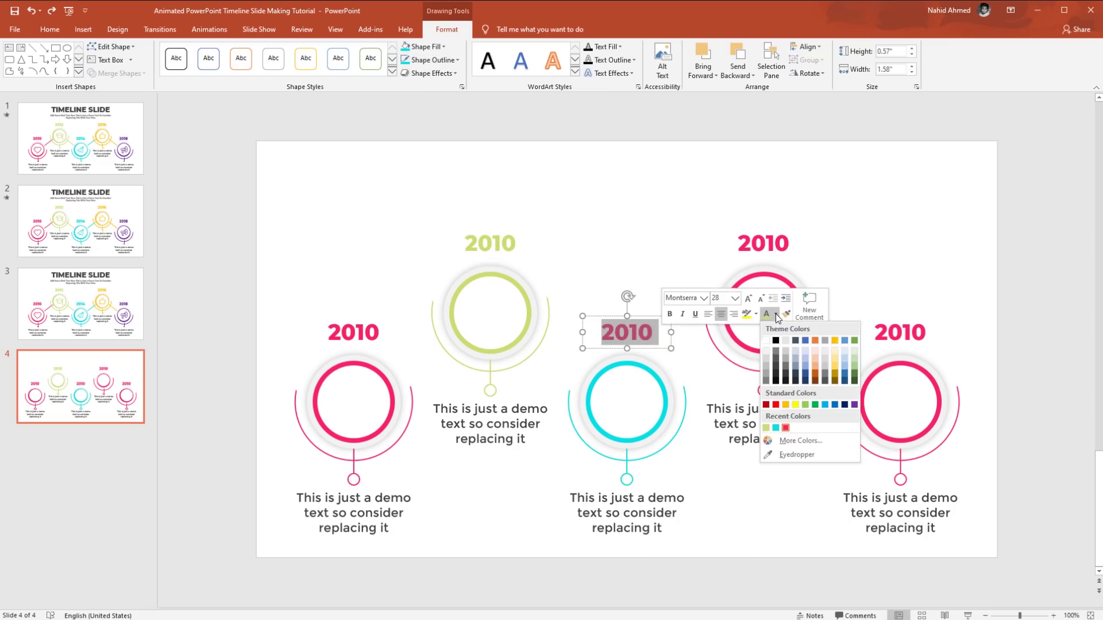
{"action": "left_click", "coordinate": [775, 428]}
{"action": "left_click", "coordinate": [660, 251]}
Make the fourth node's ring, arc, line, small circle and 2010 label golden yellow
{"action": "left_click", "coordinate": [764, 276]}
{"action": "left_click", "coordinate": [447, 29]}
{"action": "left_click", "coordinate": [430, 59]}
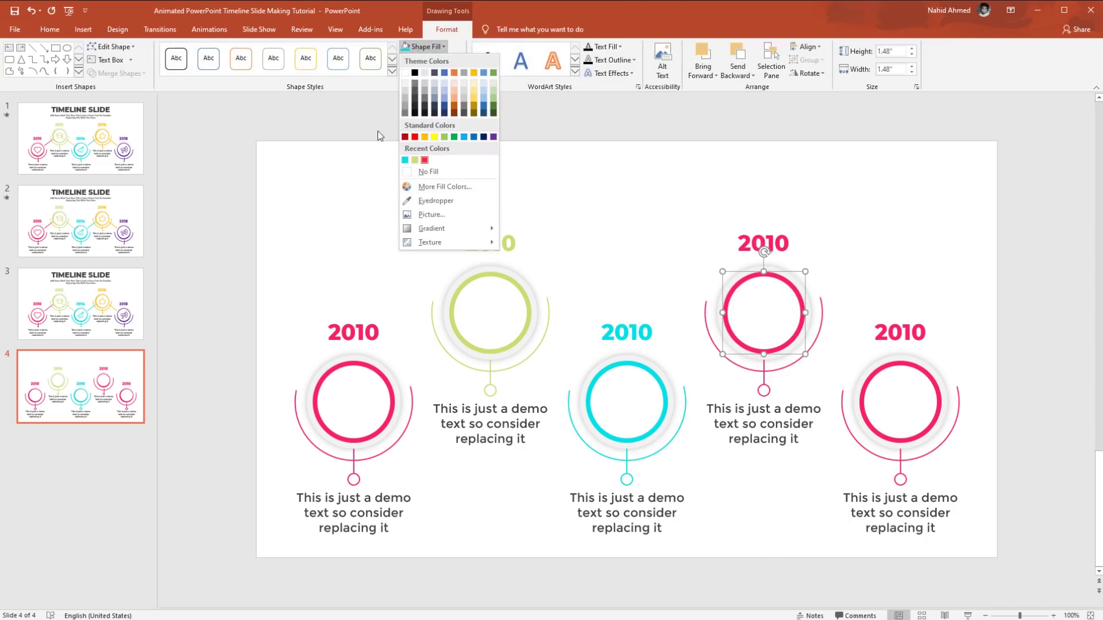
{"action": "left_click", "coordinate": [424, 150]}
{"action": "left_click", "coordinate": [741, 368]}
{"action": "left_click", "coordinate": [764, 374], "text": "shift"}
{"action": "left_click", "coordinate": [764, 390], "text": "shift"}
{"action": "left_click", "coordinate": [430, 60]}
{"action": "left_click", "coordinate": [425, 150]}
{"action": "left_click", "coordinate": [763, 243]}
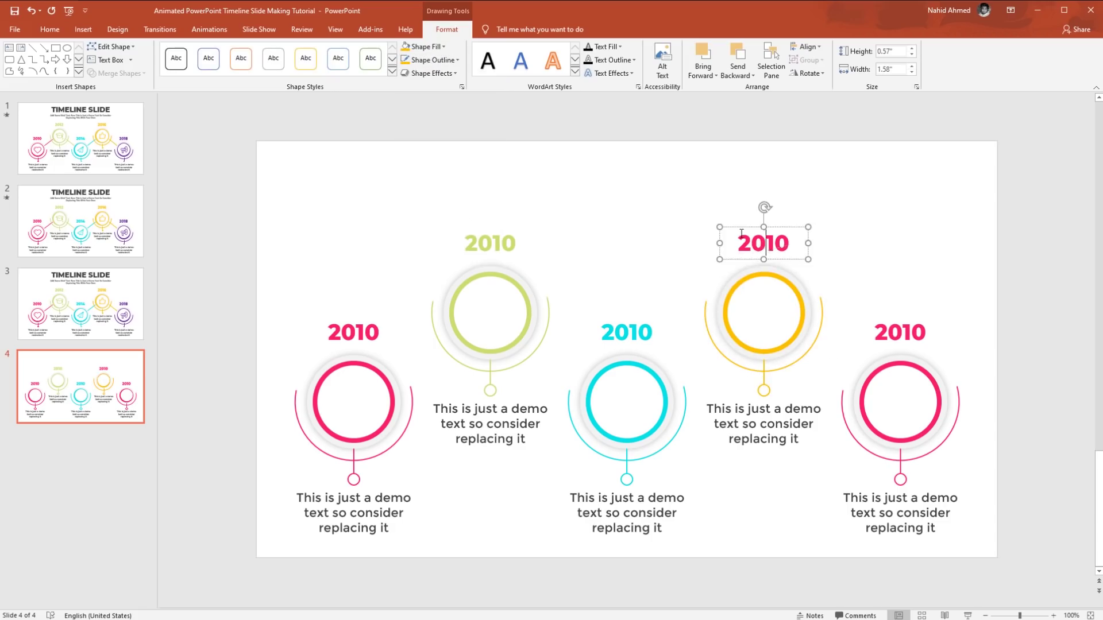
{"action": "right_click", "coordinate": [764, 243]}
{"action": "left_click", "coordinate": [893, 214]}
Fill the fifth ring purple and make its arc, stem and small circle outlines purple
{"action": "left_click", "coordinate": [919, 300]}
{"action": "left_click", "coordinate": [900, 363]}
{"action": "left_click", "coordinate": [432, 47]}
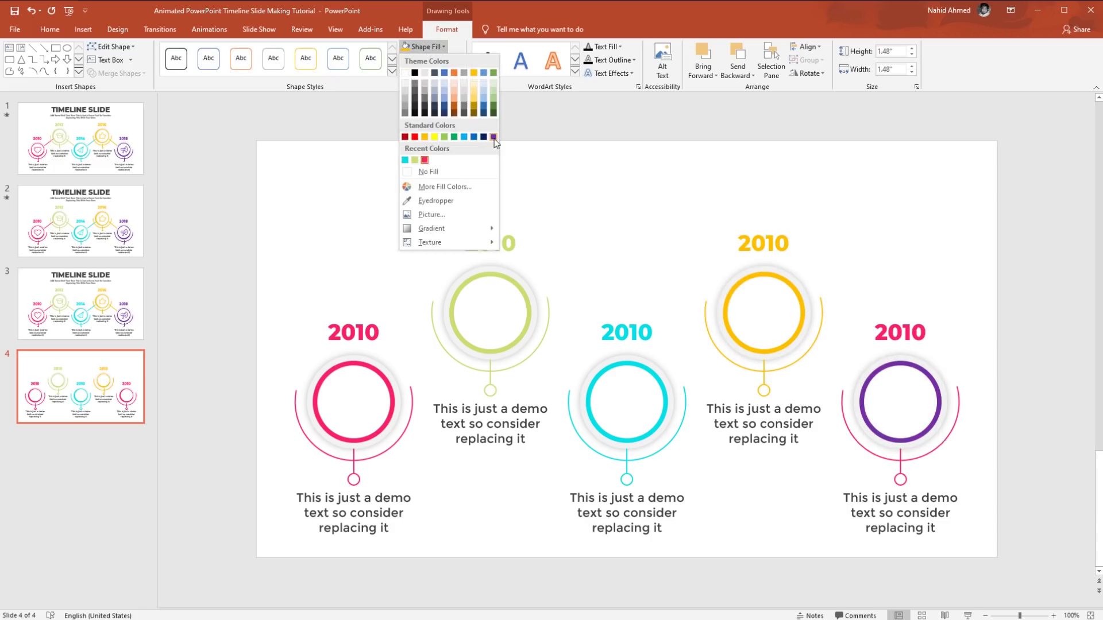
{"action": "left_click", "coordinate": [494, 131]}
{"action": "left_click", "coordinate": [845, 413]}
{"action": "left_click", "coordinate": [900, 465], "text": "shift"}
{"action": "left_click", "coordinate": [901, 479], "text": "shift"}
{"action": "left_click", "coordinate": [430, 60]}
{"action": "left_click", "coordinate": [494, 150]}
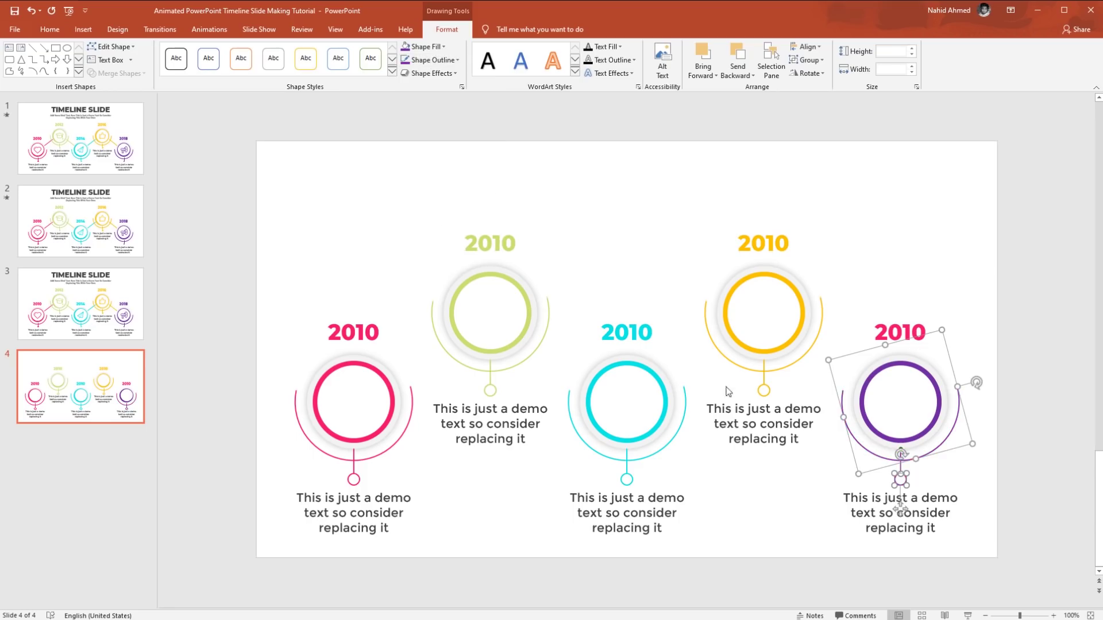
Make the fifth node's 2010 label purple
{"action": "left_click", "coordinate": [900, 332]}
{"action": "right_click", "coordinate": [900, 332]}
{"action": "left_click", "coordinate": [1034, 314]}
{"action": "left_click", "coordinate": [1100, 404]}
{"action": "left_click", "coordinate": [977, 365]}
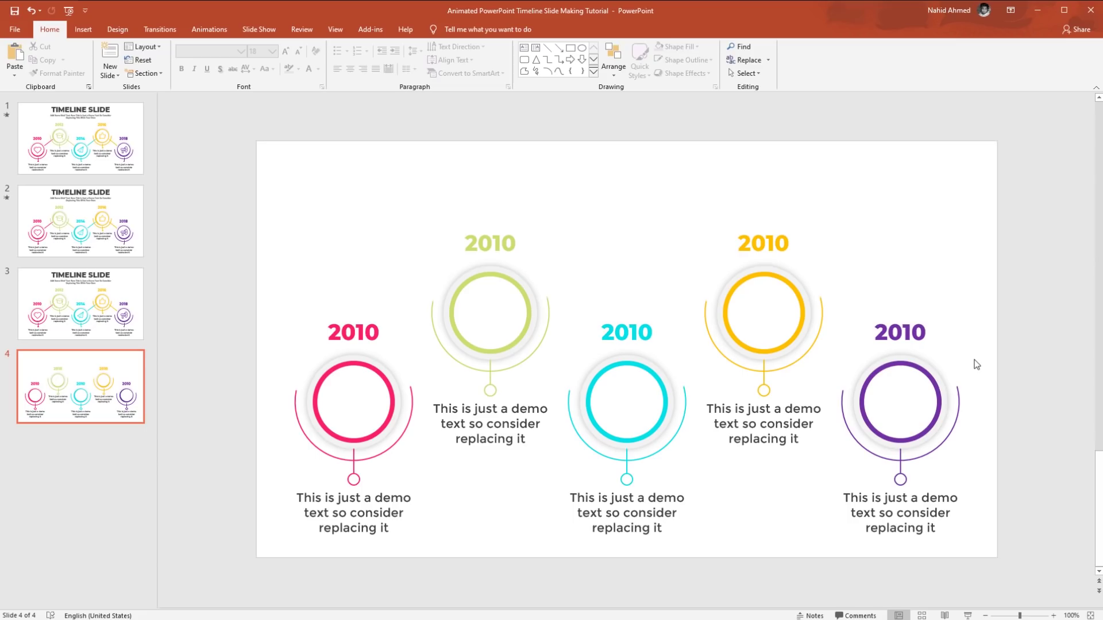
Draw a pink 4½ pt line connecting the first two circles
{"action": "left_click", "coordinate": [547, 49]}
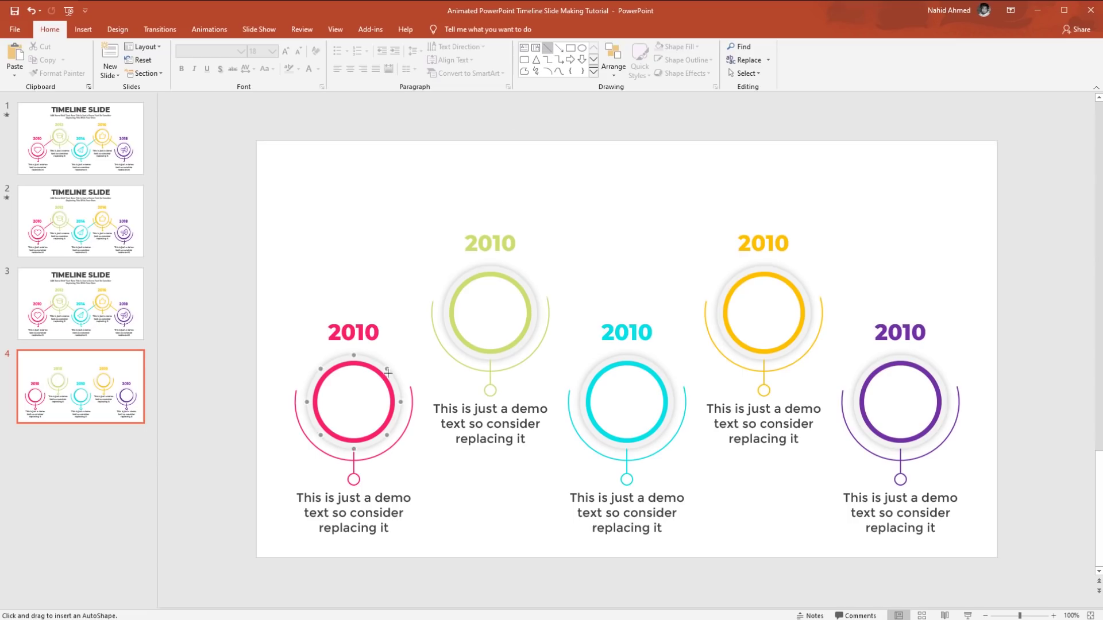
{"action": "left_click_drag", "start_coordinate": [387, 368], "coordinate": [447, 322]}
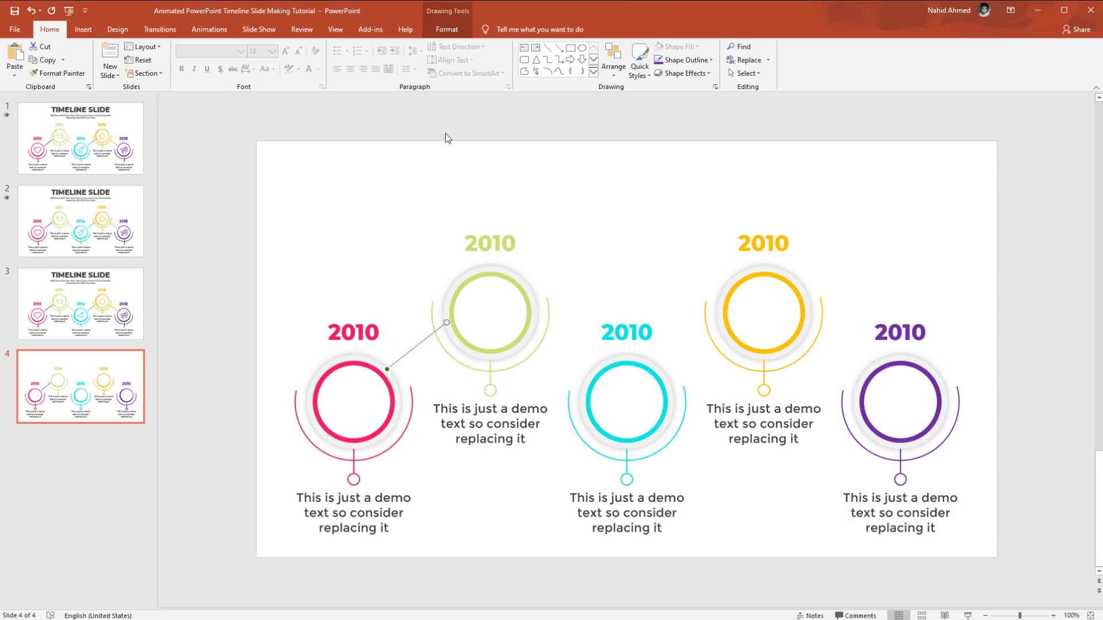
{"action": "left_click", "coordinate": [445, 31]}
{"action": "left_click", "coordinate": [431, 60]}
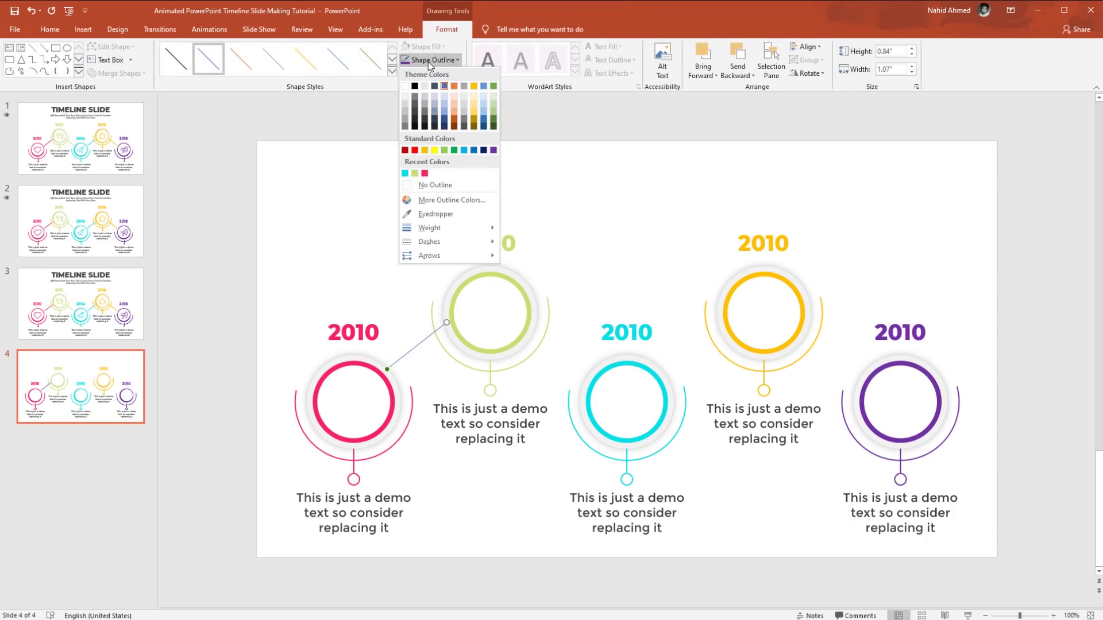
{"action": "left_click", "coordinate": [424, 173]}
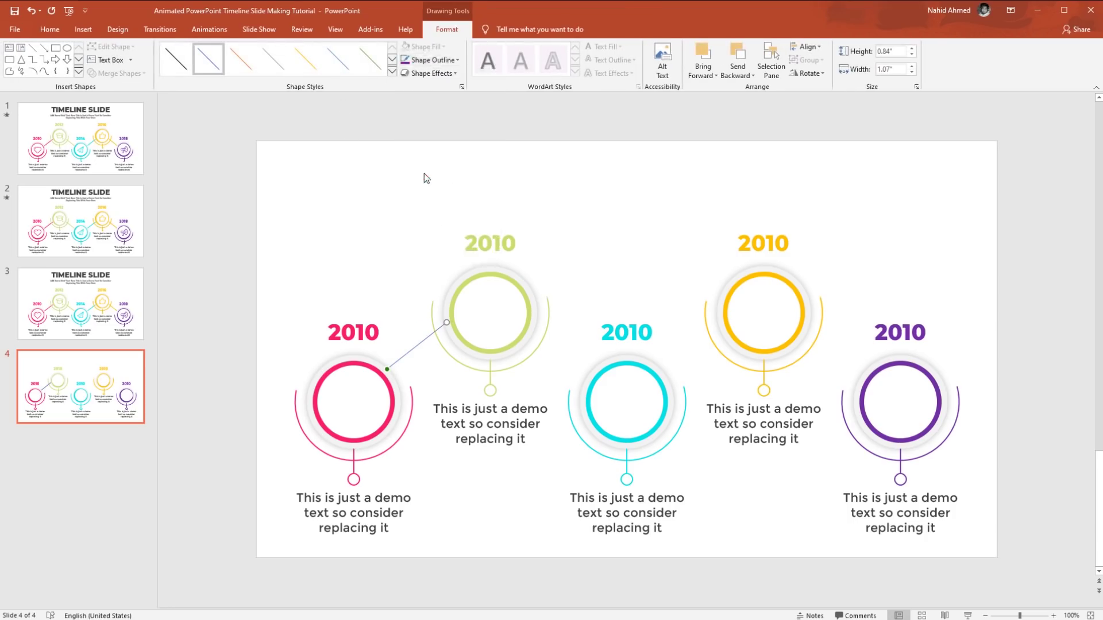
{"action": "left_click", "coordinate": [432, 60]}
{"action": "mouse_move", "coordinate": [407, 229]}
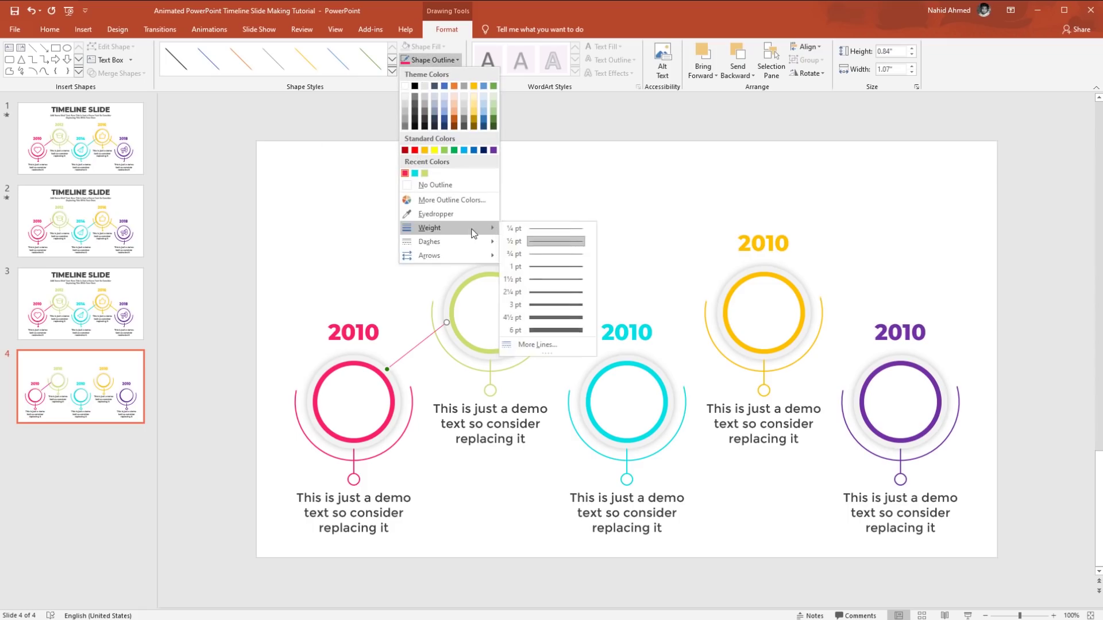
{"action": "left_click", "coordinate": [555, 317]}
Copy the connector between the cyan and yellow circles, colour it cyan, and send both connectors to back
{"action": "left_click_drag", "start_coordinate": [413, 350], "coordinate": [685, 374]}
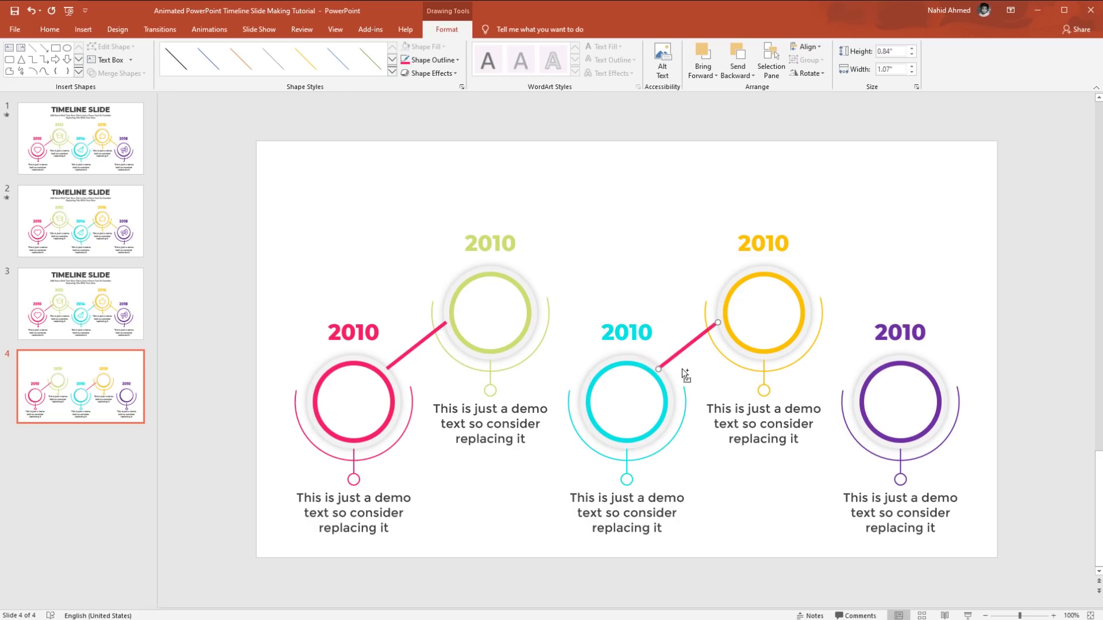
{"action": "left_click", "coordinate": [441, 60]}
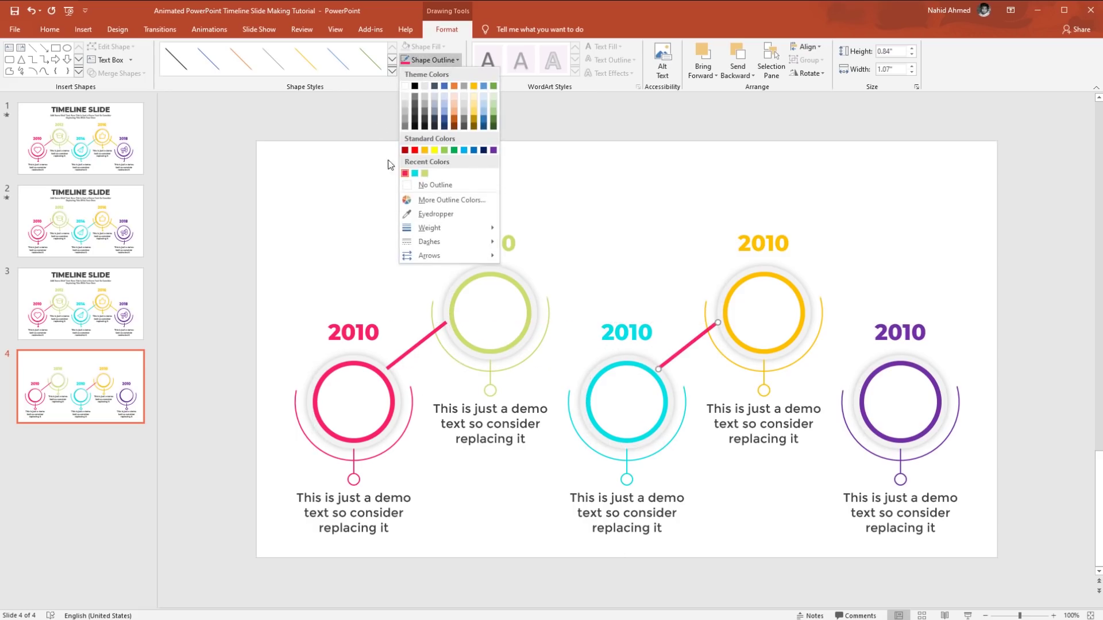
{"action": "left_click", "coordinate": [415, 173]}
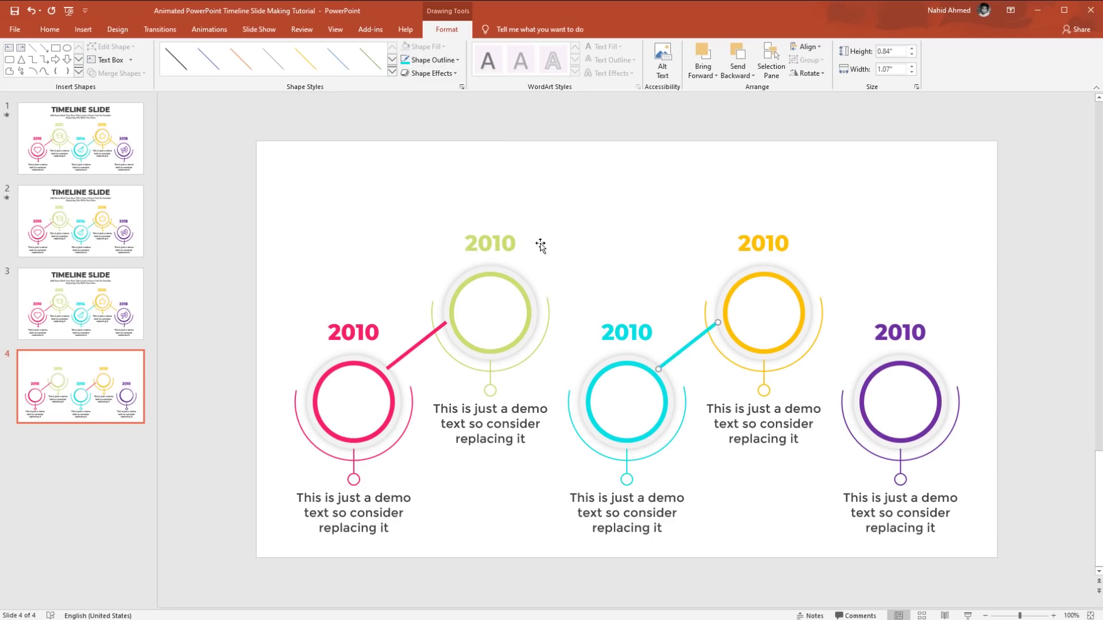
{"action": "right_click", "coordinate": [687, 348]}
{"action": "left_click", "coordinate": [718, 469]}
{"action": "left_click", "coordinate": [407, 356]}
{"action": "right_click", "coordinate": [407, 356]}
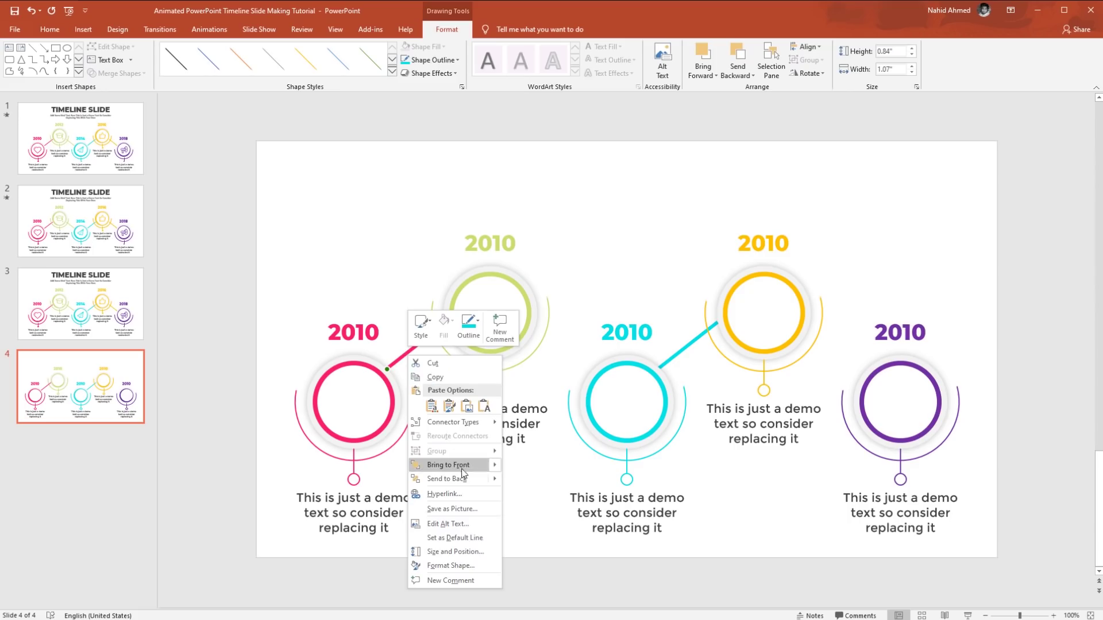
{"action": "left_click", "coordinate": [459, 473]}
Add a light green connector between green and cyan circles and a yellow one between yellow and purple, sending the green one back
{"action": "left_click_drag", "start_coordinate": [418, 345], "coordinate": [591, 376]}
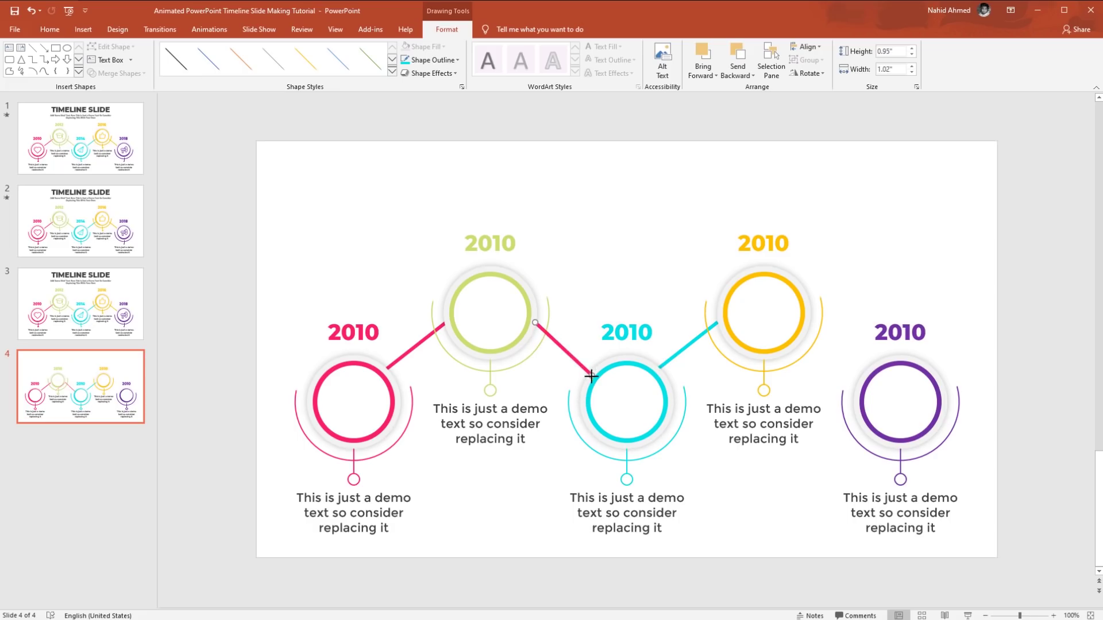
{"action": "left_click", "coordinate": [435, 60]}
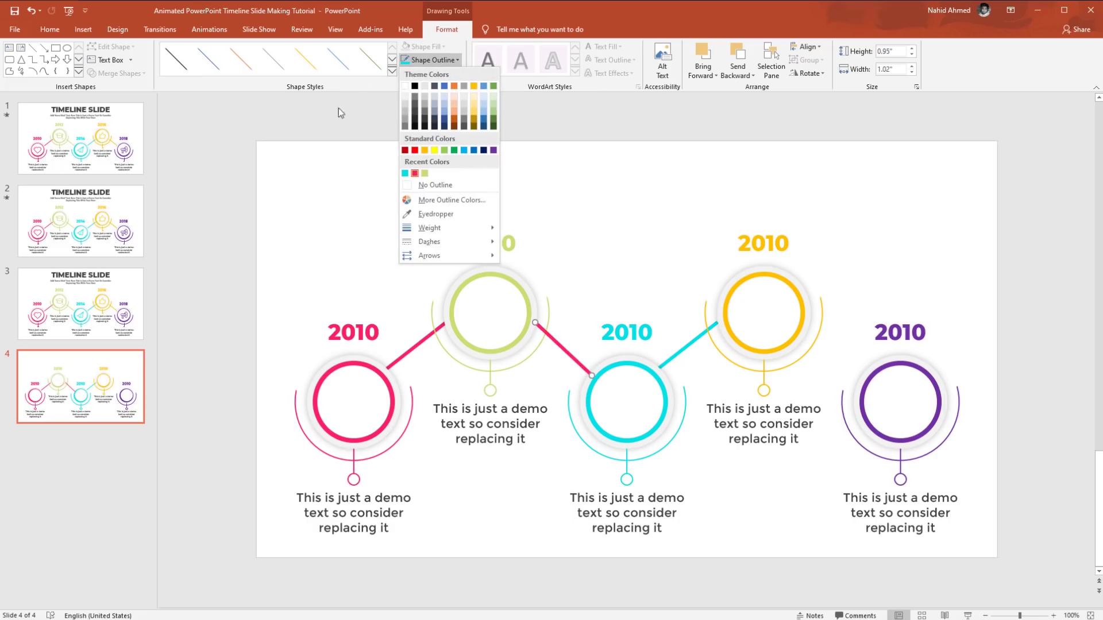
{"action": "left_click", "coordinate": [425, 173]}
{"action": "left_click_drag", "start_coordinate": [562, 351], "coordinate": [836, 353]}
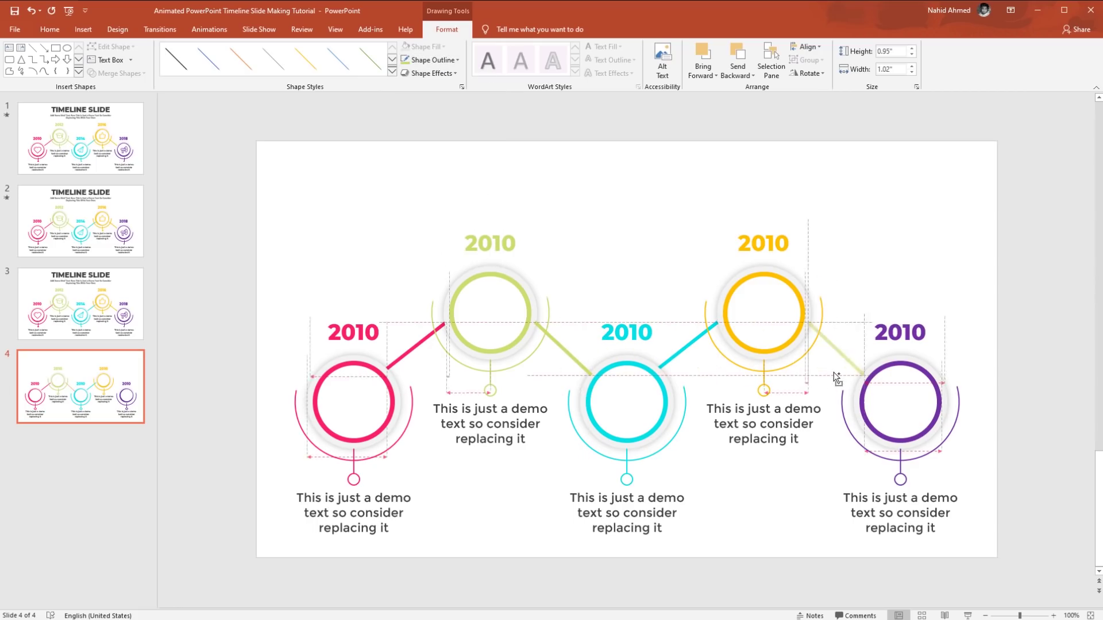
{"action": "left_click", "coordinate": [435, 59]}
{"action": "left_click", "coordinate": [425, 151]}
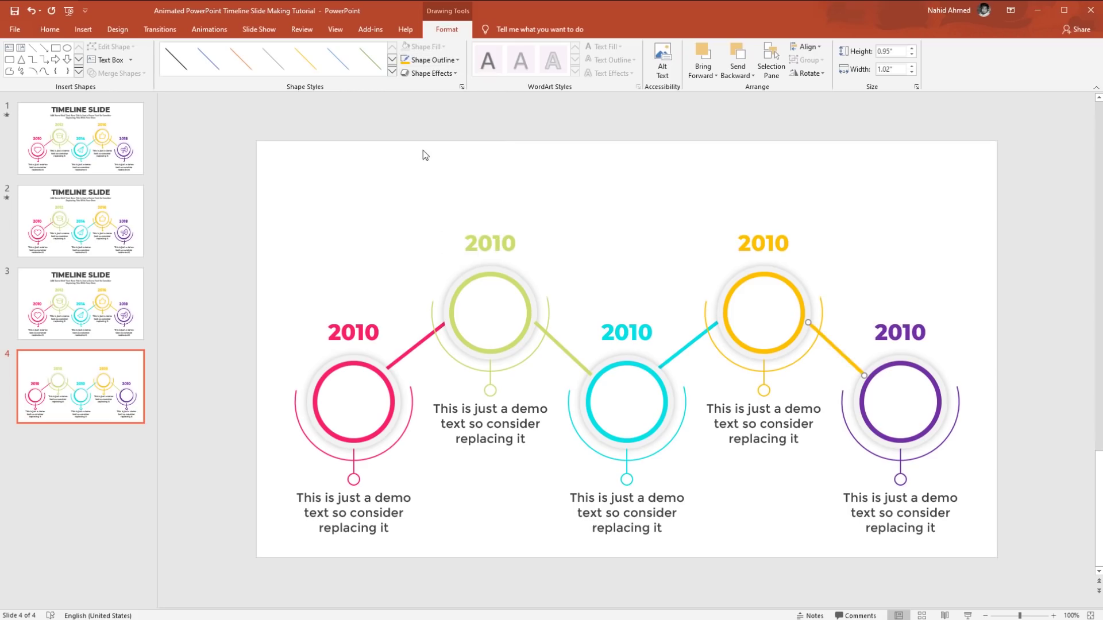
{"action": "right_click", "coordinate": [564, 349]}
{"action": "left_click", "coordinate": [592, 445]}
{"action": "left_click", "coordinate": [606, 259]}
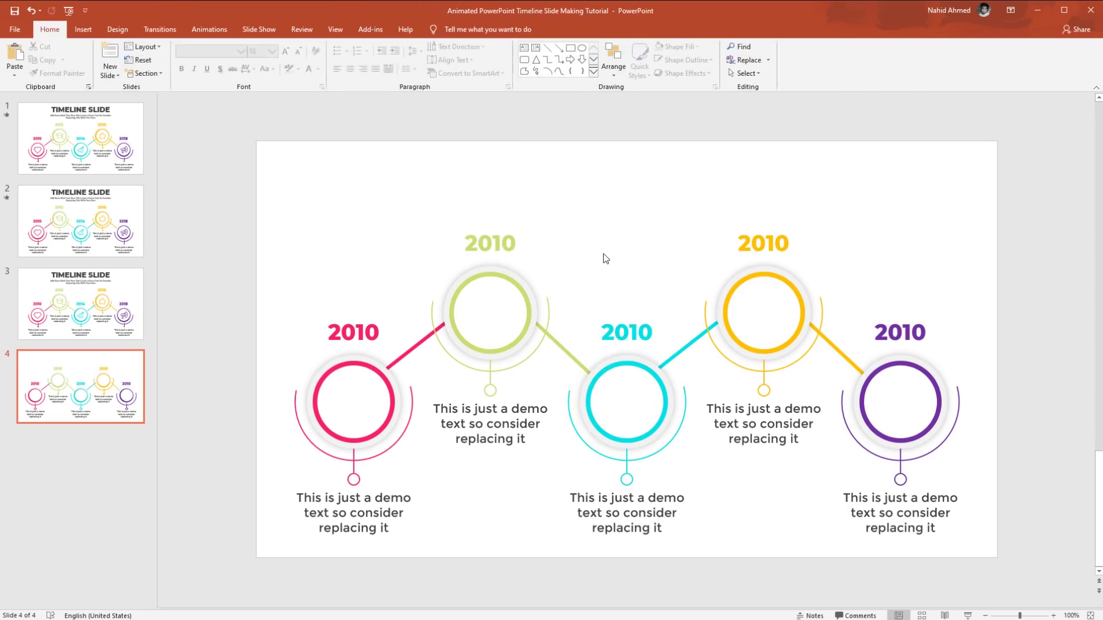
Copy the heart, cap, plane, thumbs-up and megaphone icons from slide 3 onto slide 4
{"action": "left_click", "coordinate": [116, 328]}
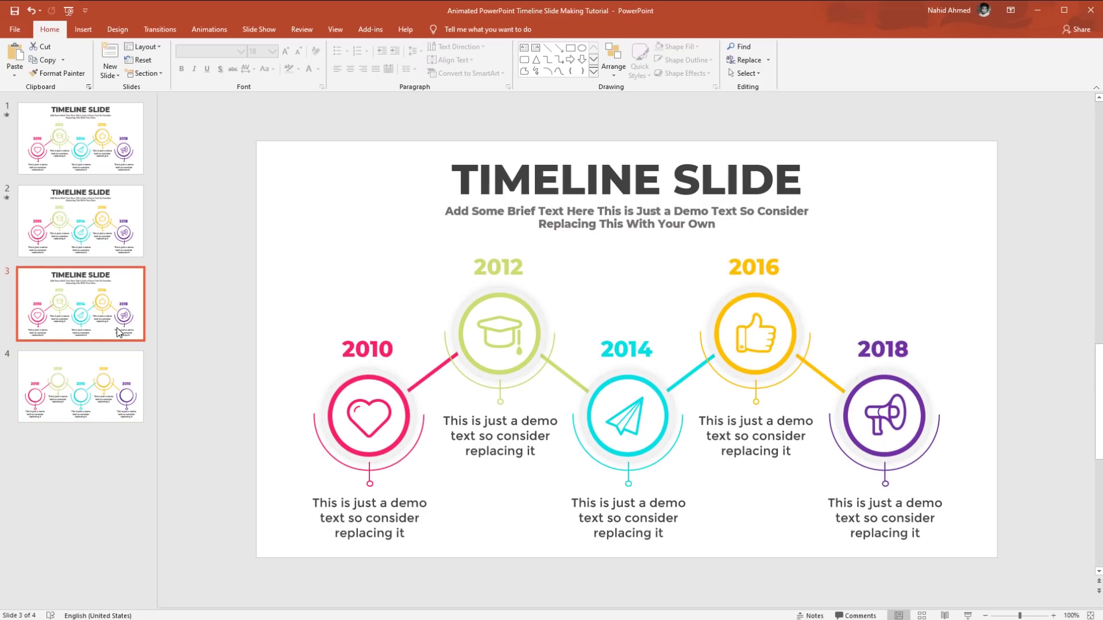
{"action": "left_click", "coordinate": [371, 405]}
{"action": "left_click", "coordinate": [508, 336], "text": "shift"}
{"action": "left_click", "coordinate": [638, 402], "text": "shift"}
{"action": "left_click", "coordinate": [759, 327], "text": "shift"}
{"action": "left_click", "coordinate": [892, 409], "text": "shift"}
{"action": "left_click", "coordinate": [80, 387]}
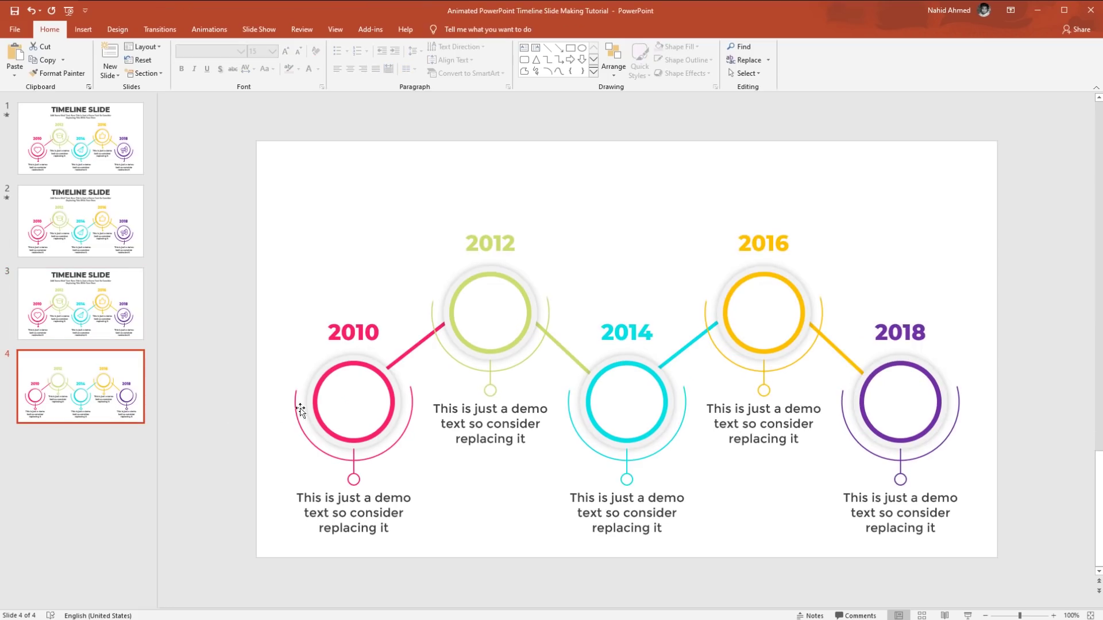
{"action": "key", "text": "ctrl+v"}
Centre the icons in their circles and paste the TIMELINE SLIDE title and subtitle
{"action": "left_click_drag", "start_coordinate": [492, 312], "coordinate": [490, 311]}
{"action": "left_click_drag", "start_coordinate": [619, 402], "coordinate": [623, 402]}
{"action": "left_click_drag", "start_coordinate": [735, 315], "coordinate": [755, 315]}
{"action": "left_click_drag", "start_coordinate": [878, 398], "coordinate": [899, 402]}
{"action": "left_click", "coordinate": [970, 315]}
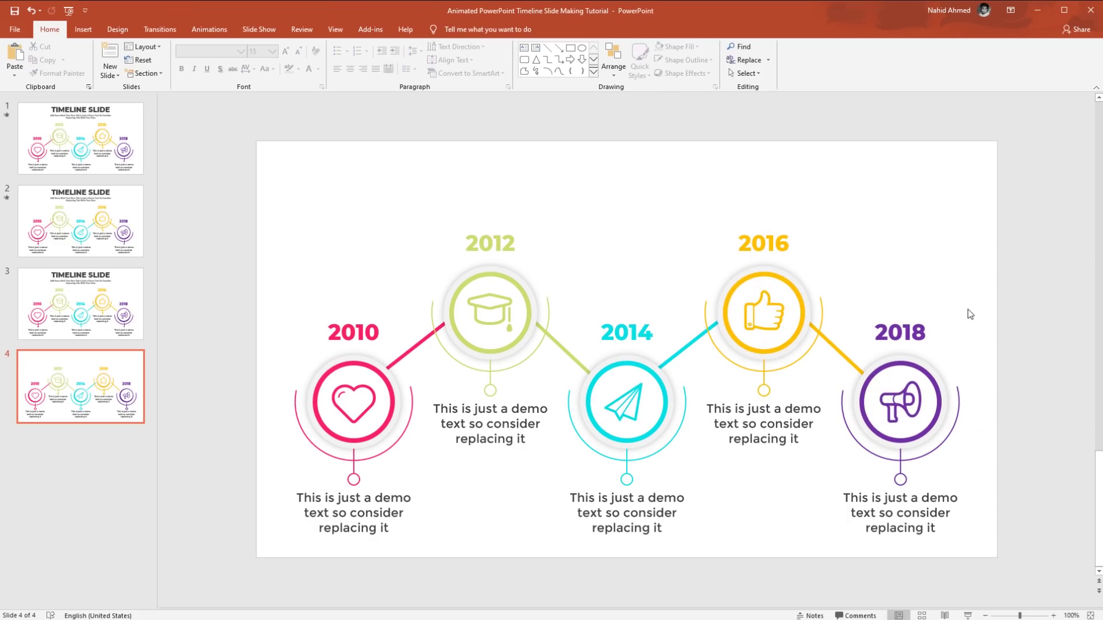
{"action": "key", "text": "ctrl+v"}
{"action": "left_click", "coordinate": [343, 239]}
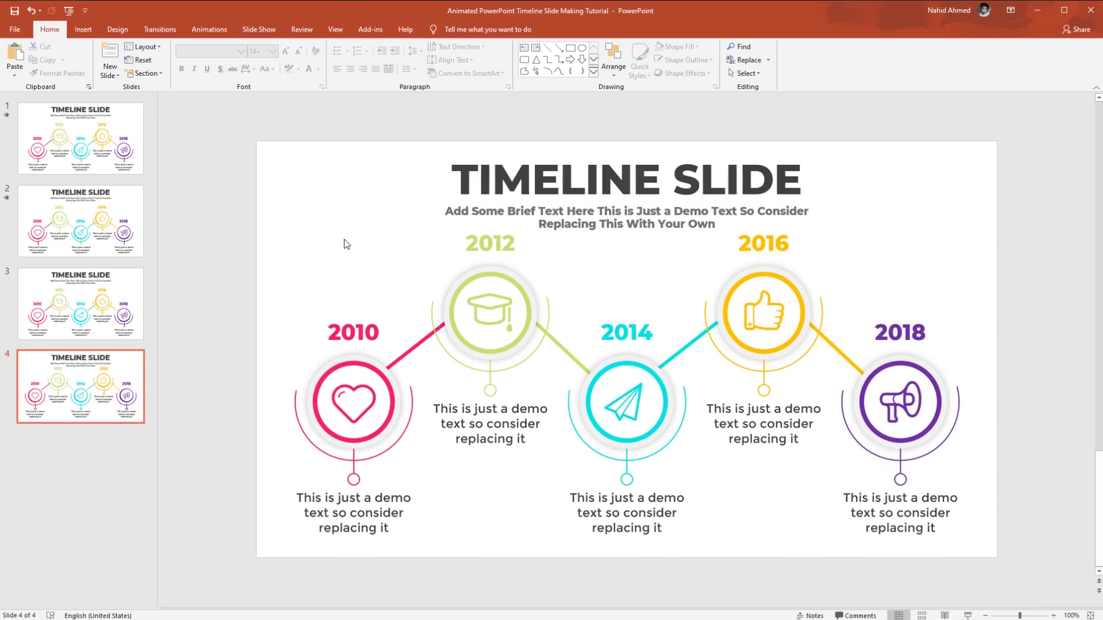
Open the Animation Pane from the Animations tab
{"action": "left_click", "coordinate": [209, 29]}
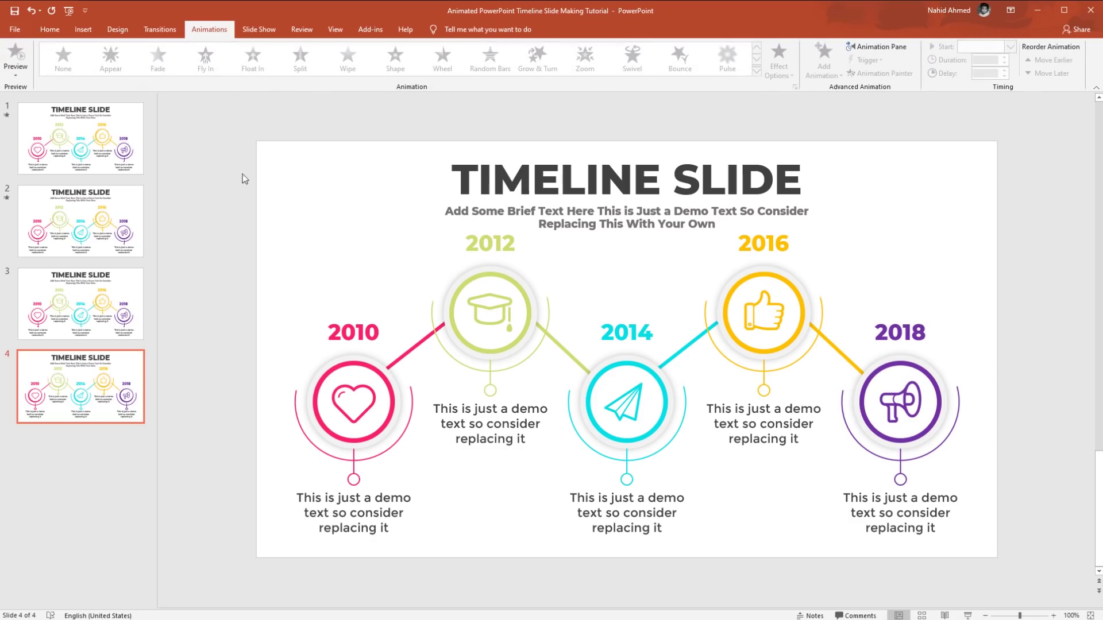
{"action": "left_click", "coordinate": [877, 47]}
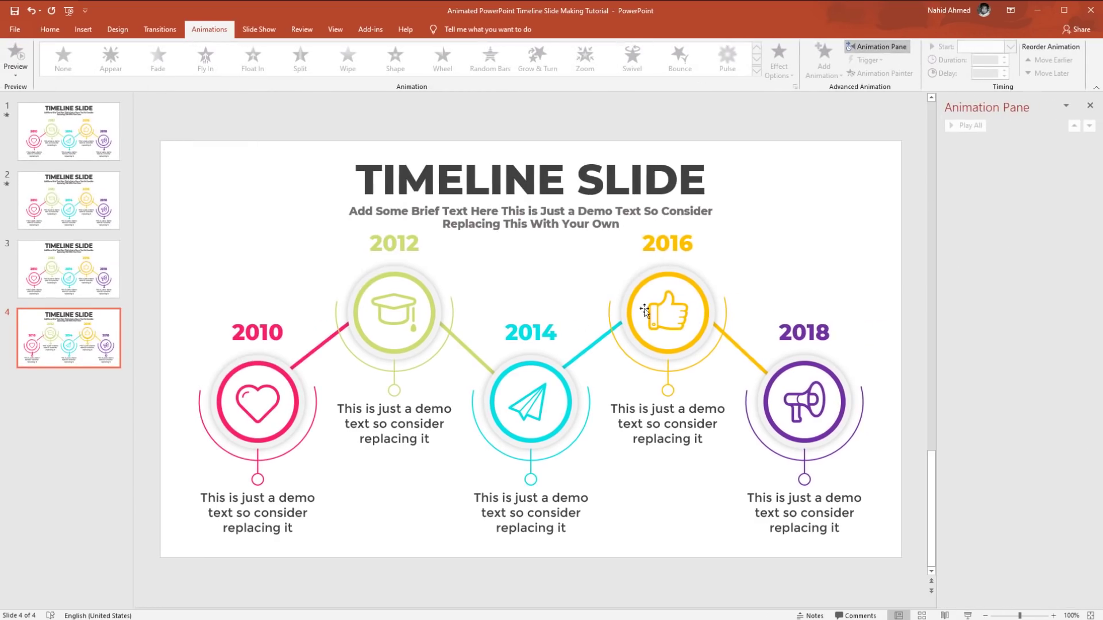
{"action": "left_click", "coordinate": [199, 418]}
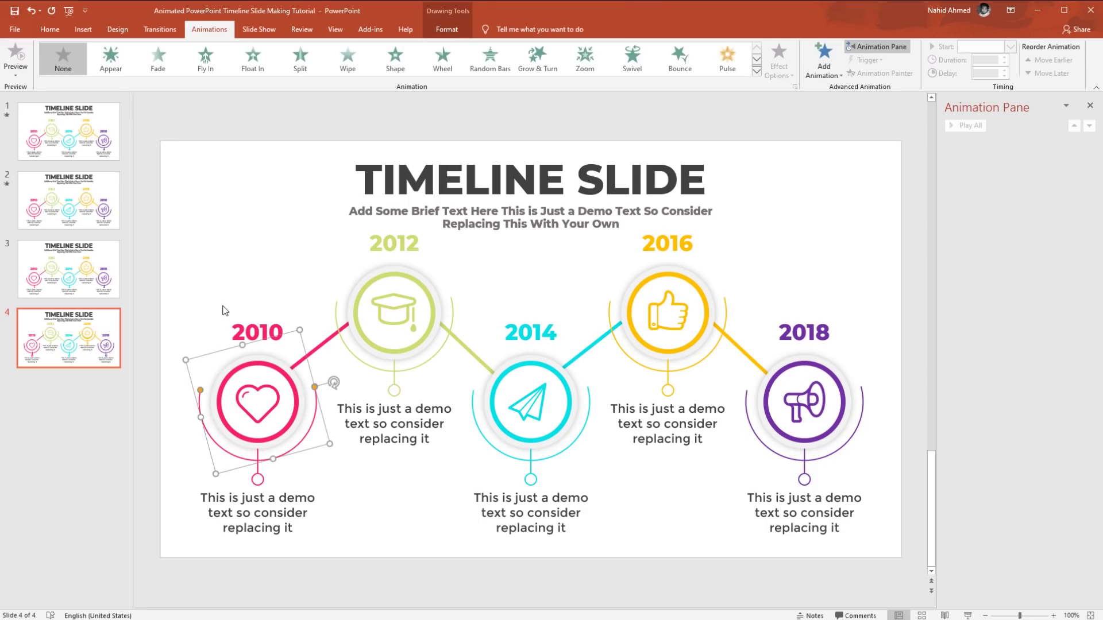
Give the 2010 arc a Fade entrance and the 2010 circle a Zoom starting With Previous
{"action": "left_click", "coordinate": [823, 62]}
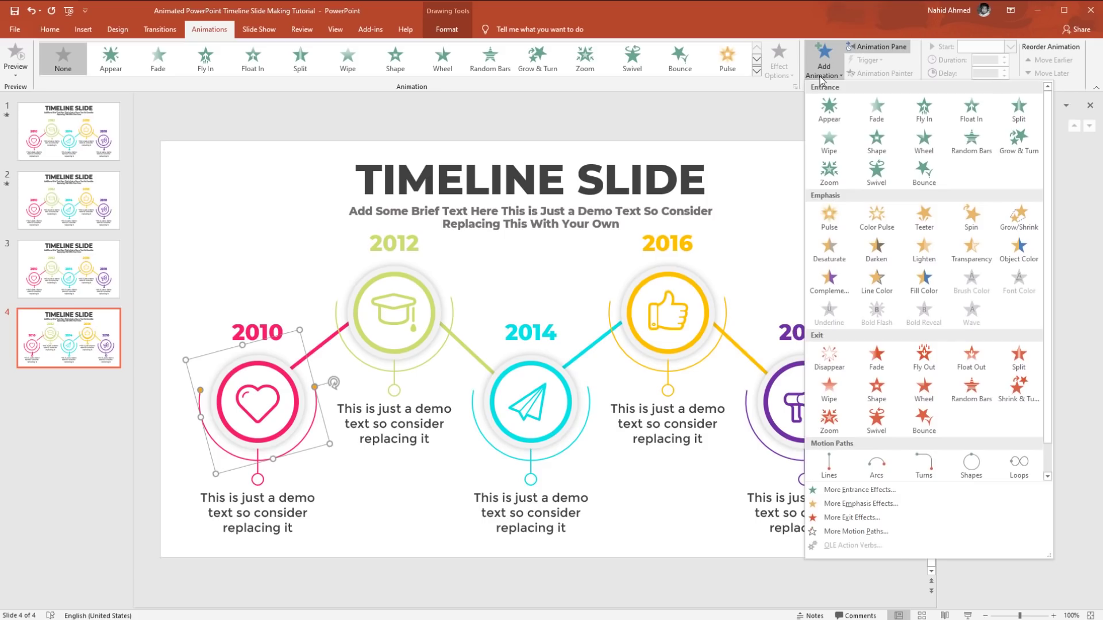
{"action": "left_click", "coordinate": [875, 118]}
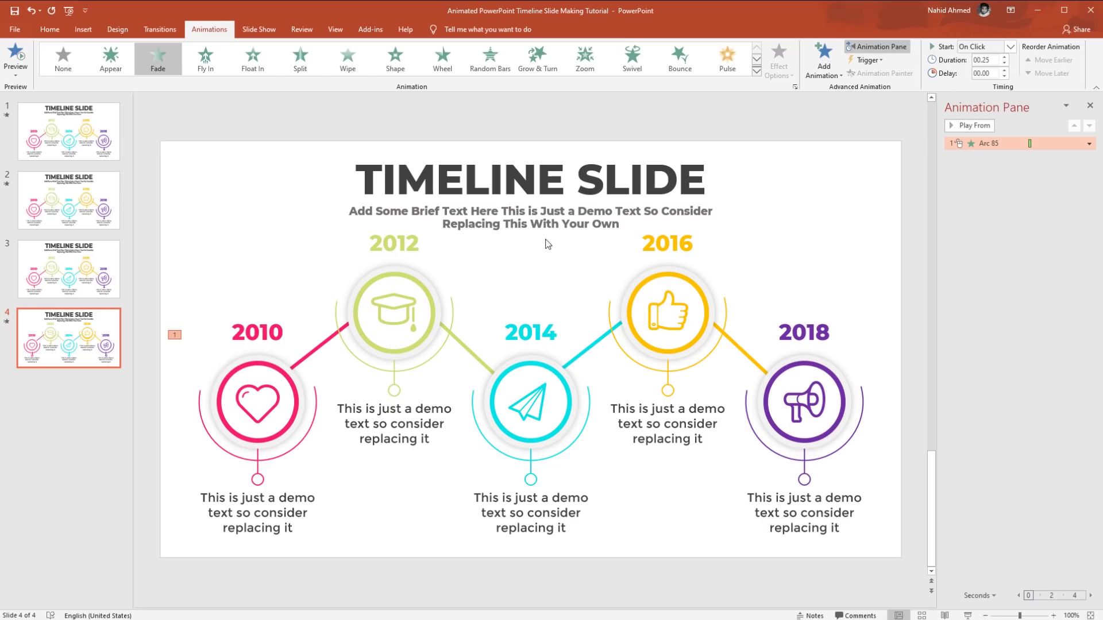
{"action": "left_click", "coordinate": [276, 361]}
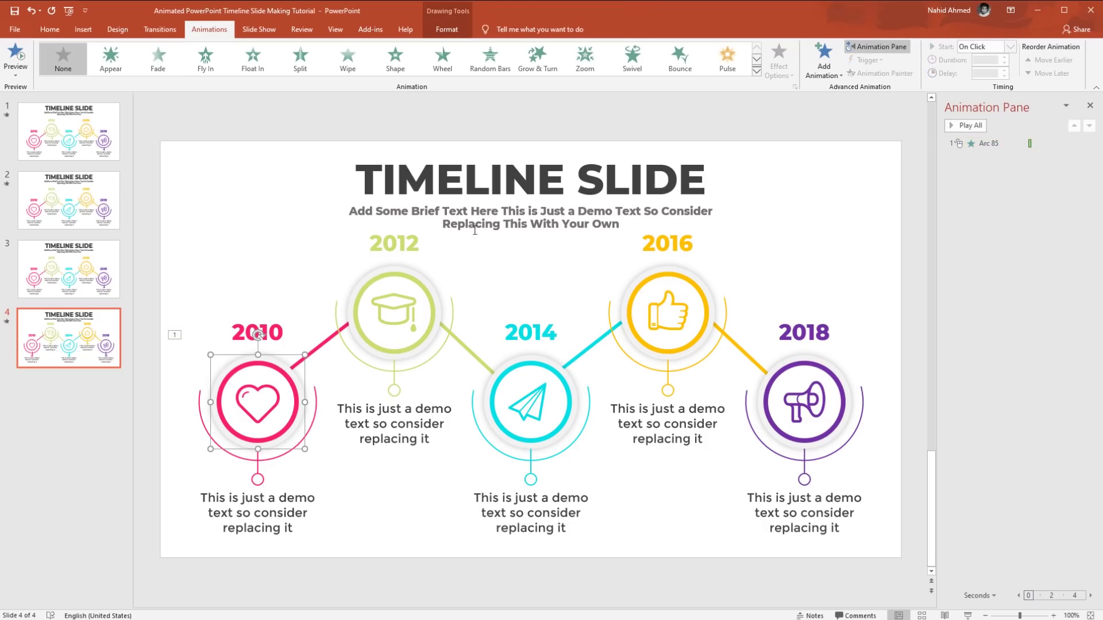
{"action": "left_click", "coordinate": [833, 72]}
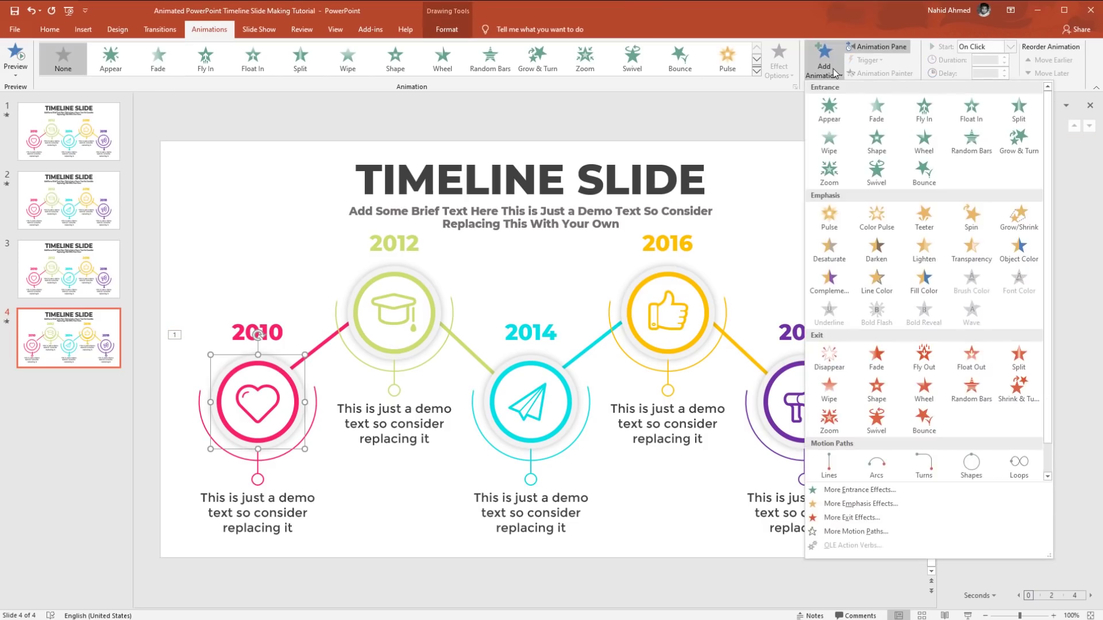
{"action": "left_click", "coordinate": [828, 172]}
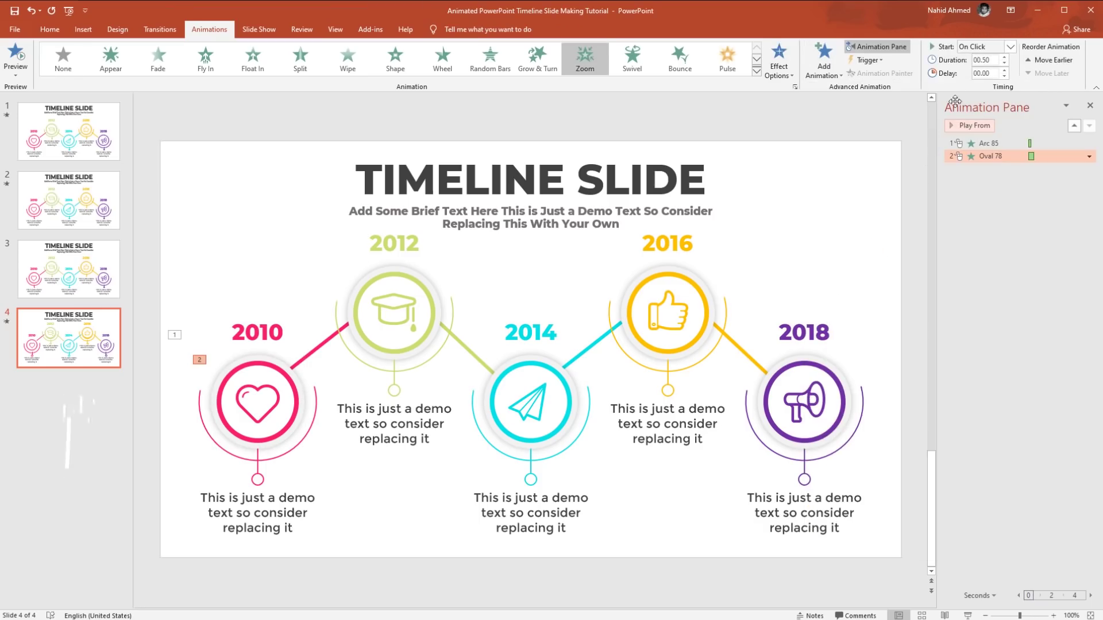
{"action": "left_click", "coordinate": [1013, 50]}
{"action": "left_click", "coordinate": [981, 68]}
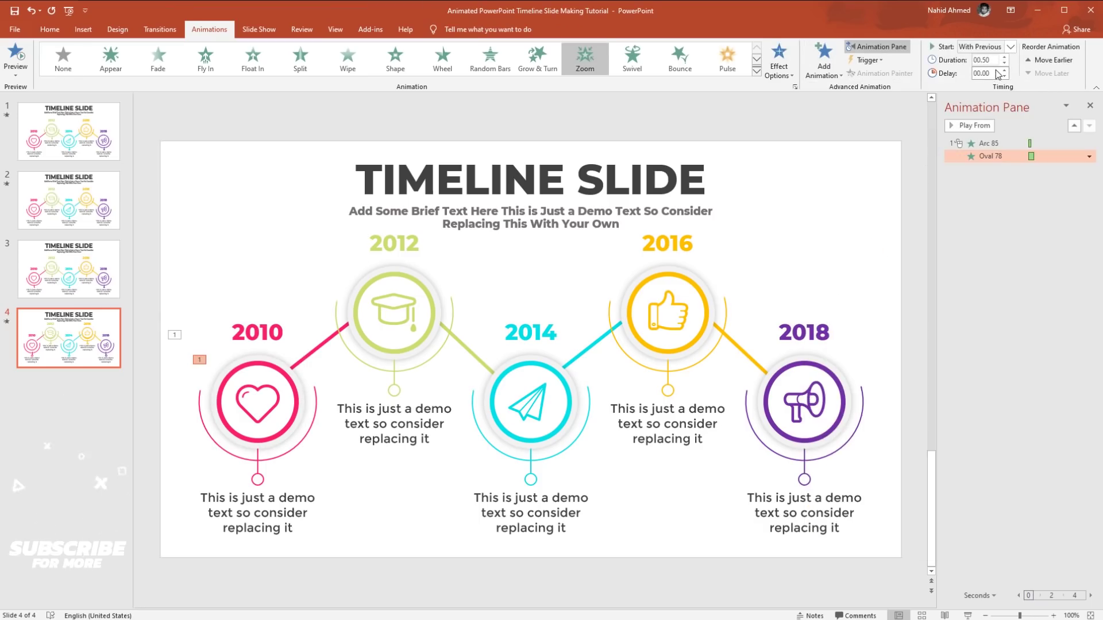
{"action": "left_click", "coordinate": [271, 365]}
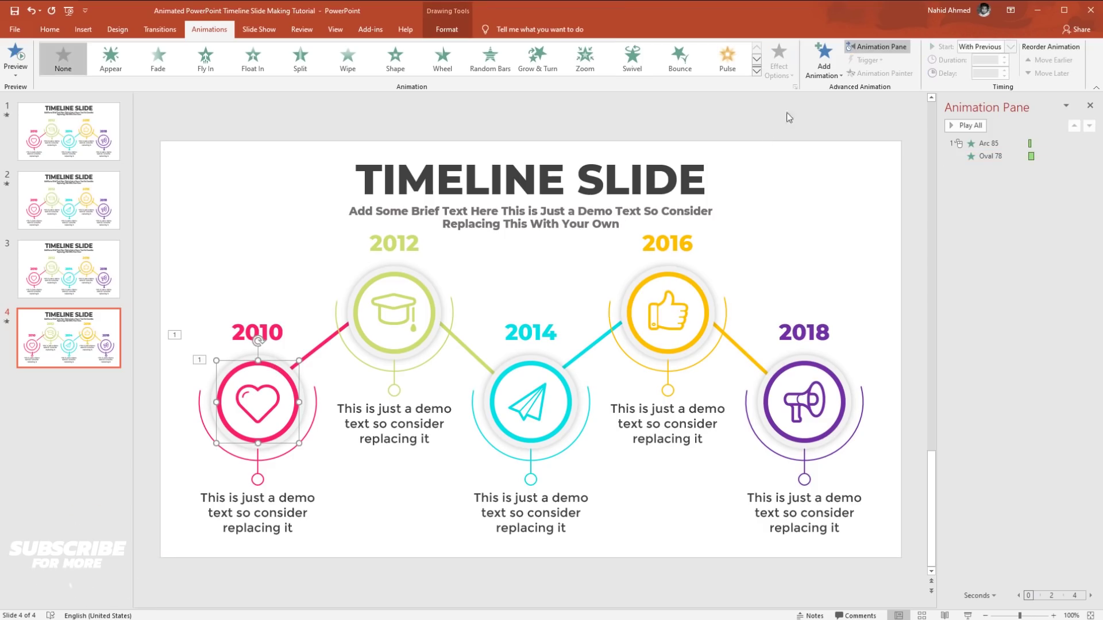
Give Oval 79 and Oval 80 Zoom entrances starting With Previous
{"action": "left_click", "coordinate": [823, 62]}
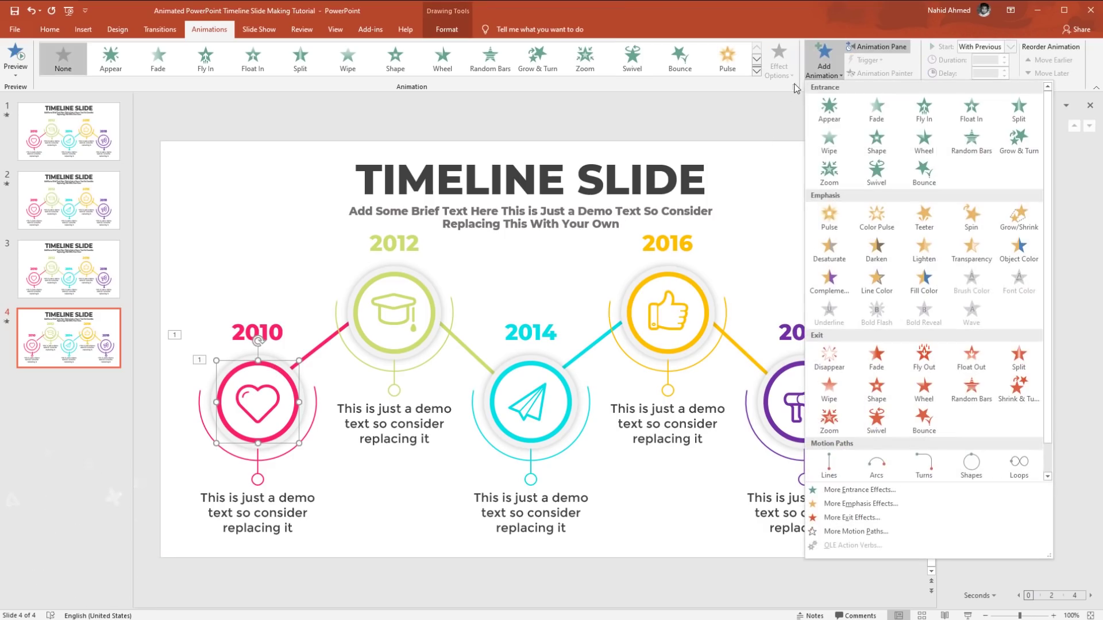
{"action": "left_click", "coordinate": [821, 175]}
{"action": "left_click", "coordinate": [1010, 47]}
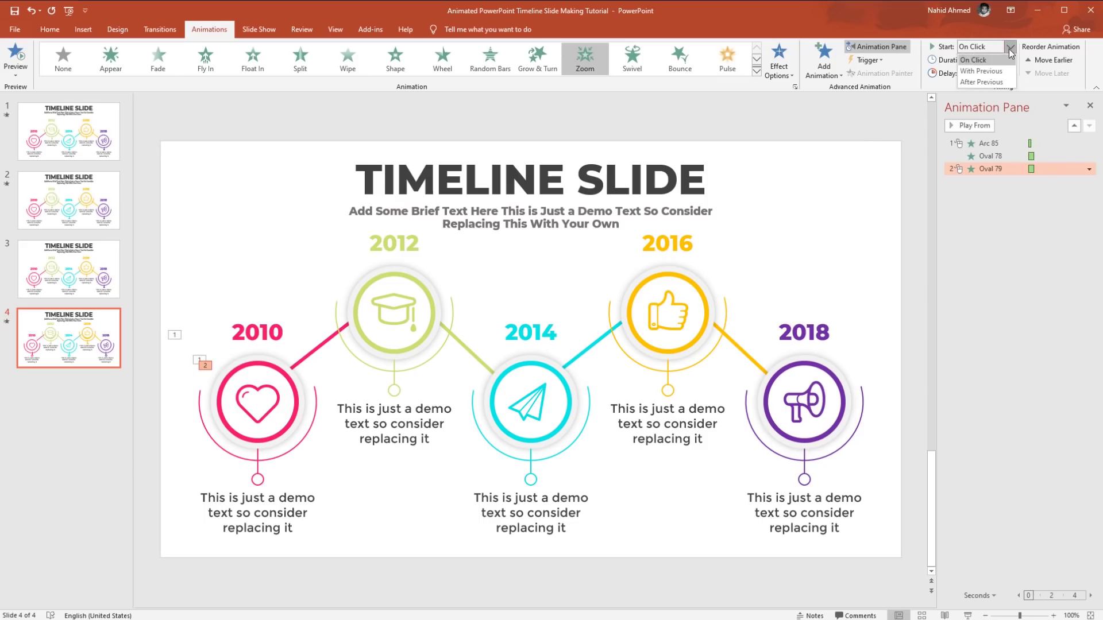
{"action": "left_click", "coordinate": [1007, 71]}
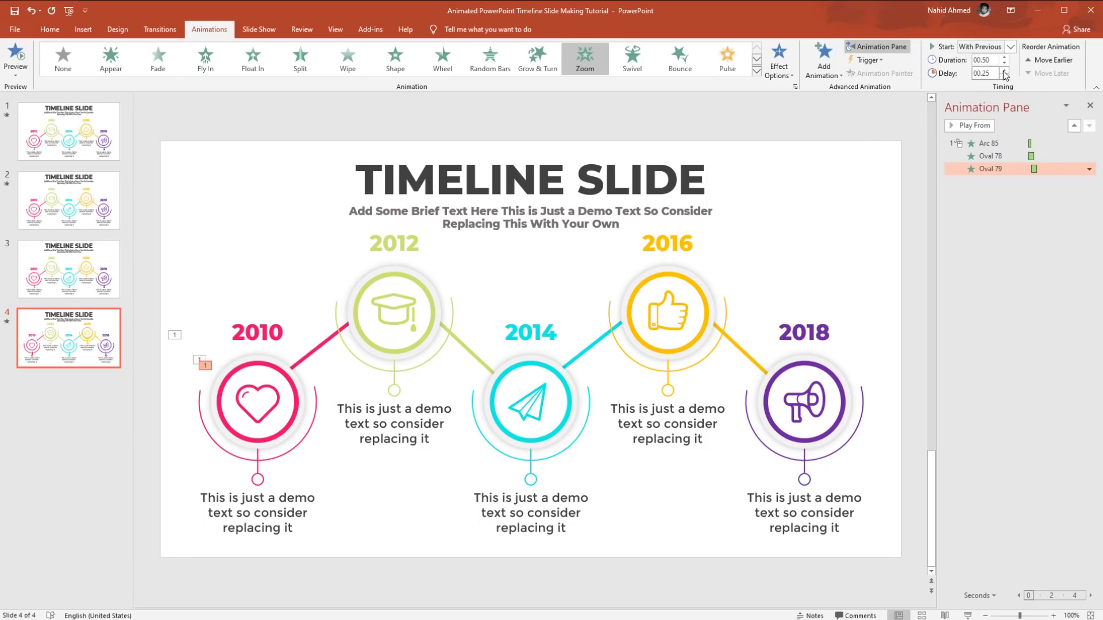
{"action": "left_click", "coordinate": [273, 371]}
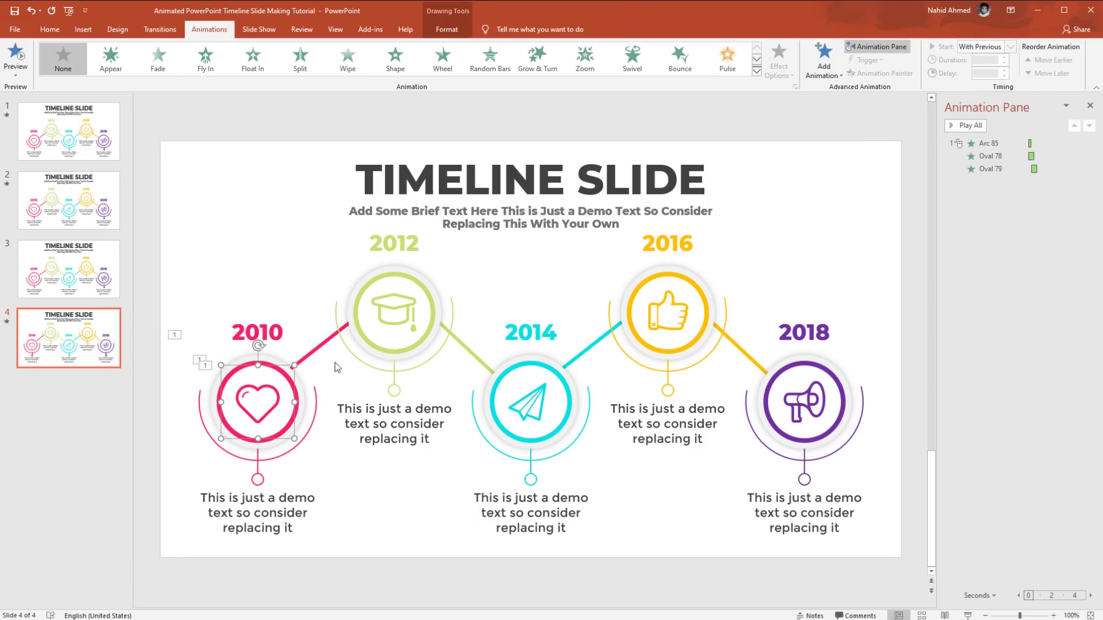
{"action": "left_click", "coordinate": [823, 63]}
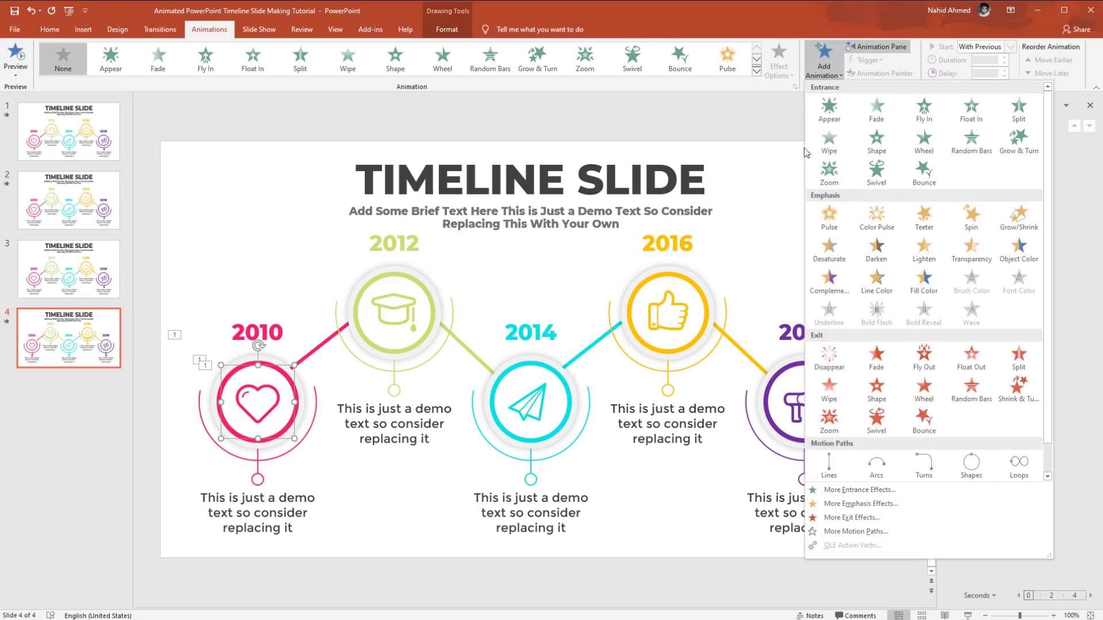
{"action": "left_click", "coordinate": [829, 171]}
{"action": "left_click", "coordinate": [1009, 47]}
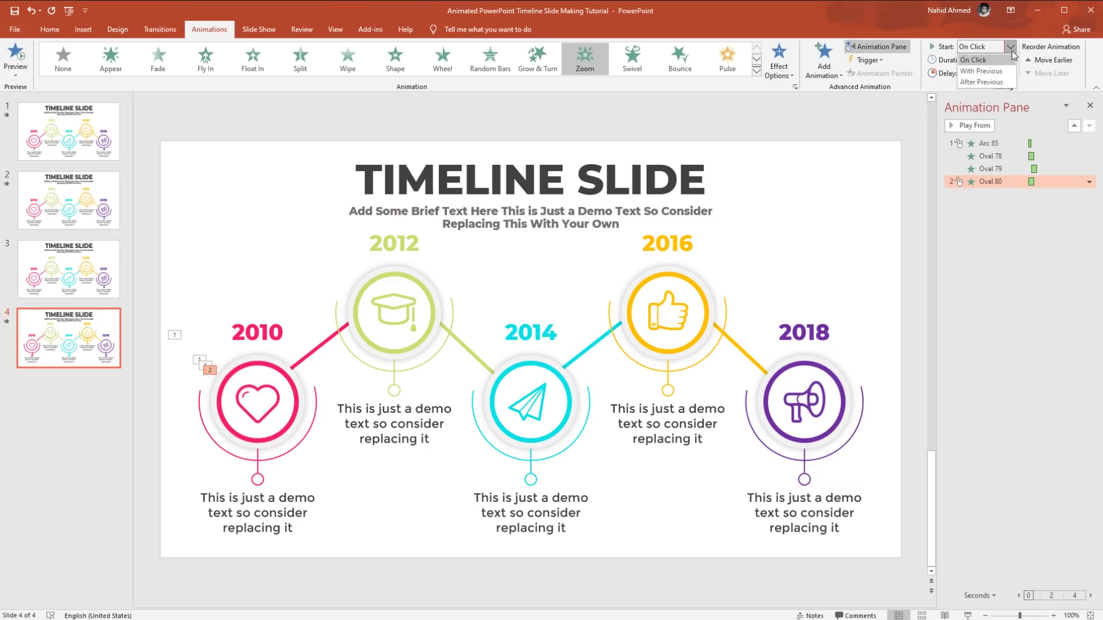
{"action": "left_click", "coordinate": [1005, 71]}
Give the 2010 heart icon a Zoom entrance starting With Previous
{"action": "left_click", "coordinate": [234, 401]}
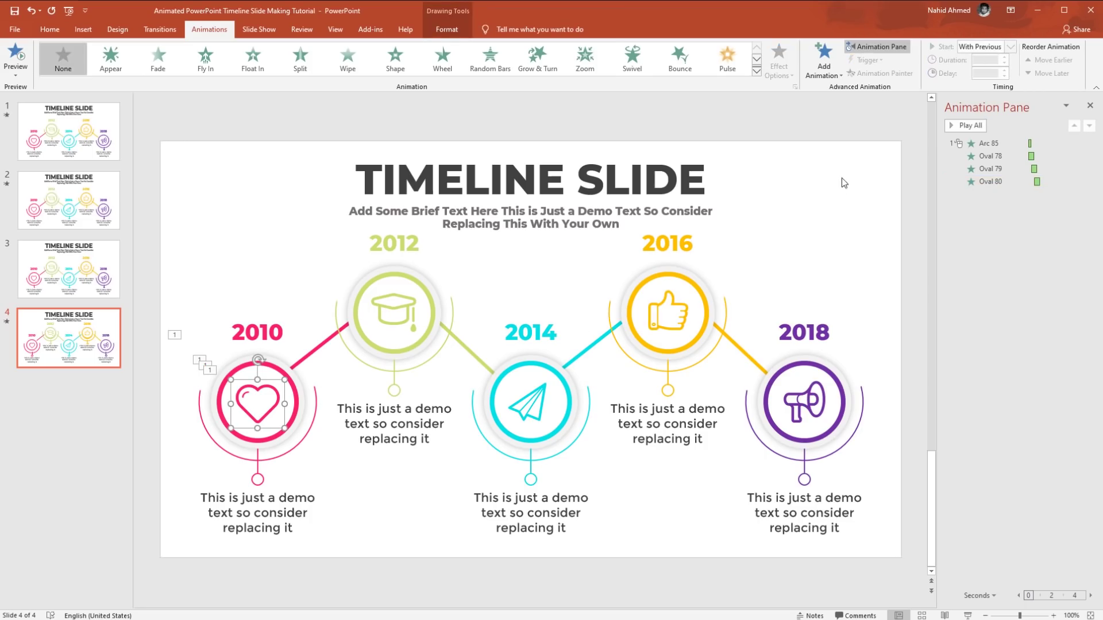
{"action": "left_click", "coordinate": [824, 60]}
{"action": "left_click", "coordinate": [832, 173]}
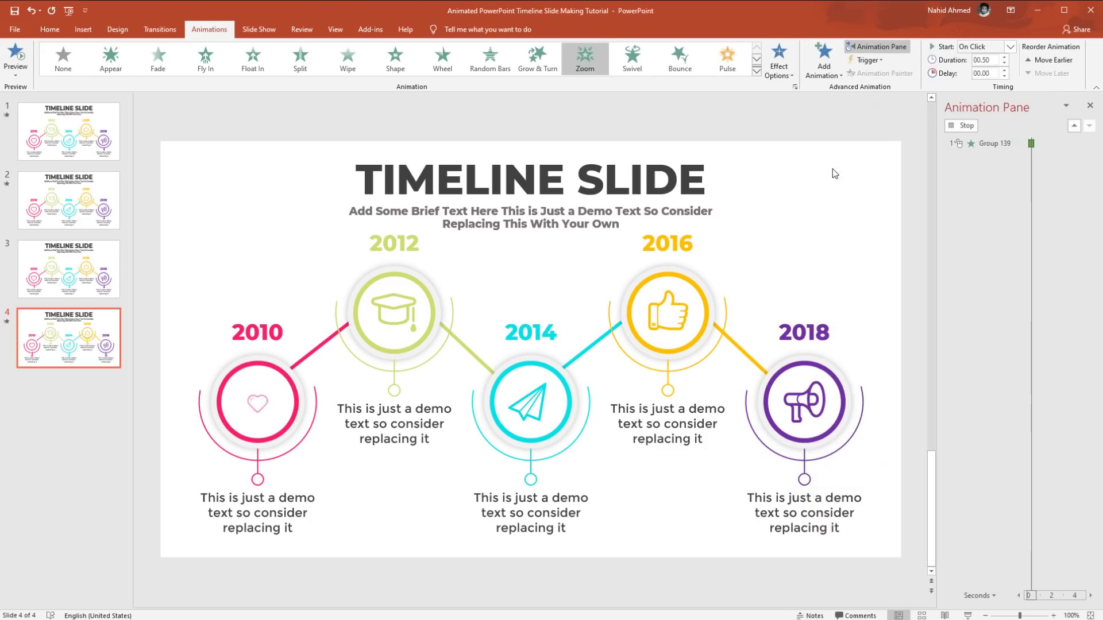
{"action": "left_click", "coordinate": [1011, 46]}
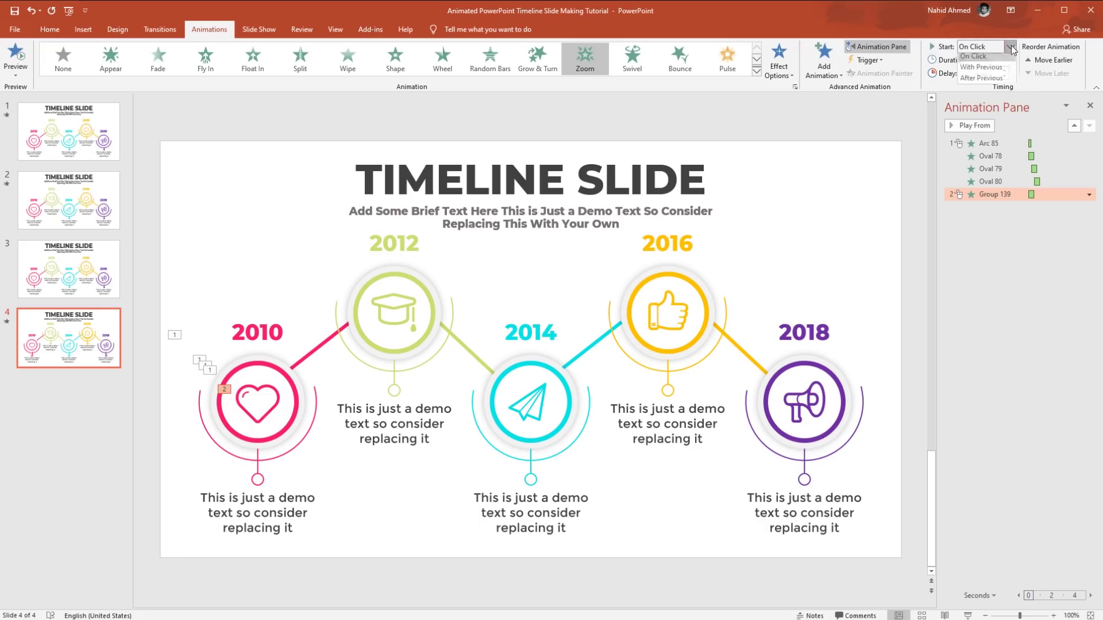
{"action": "left_click", "coordinate": [982, 66]}
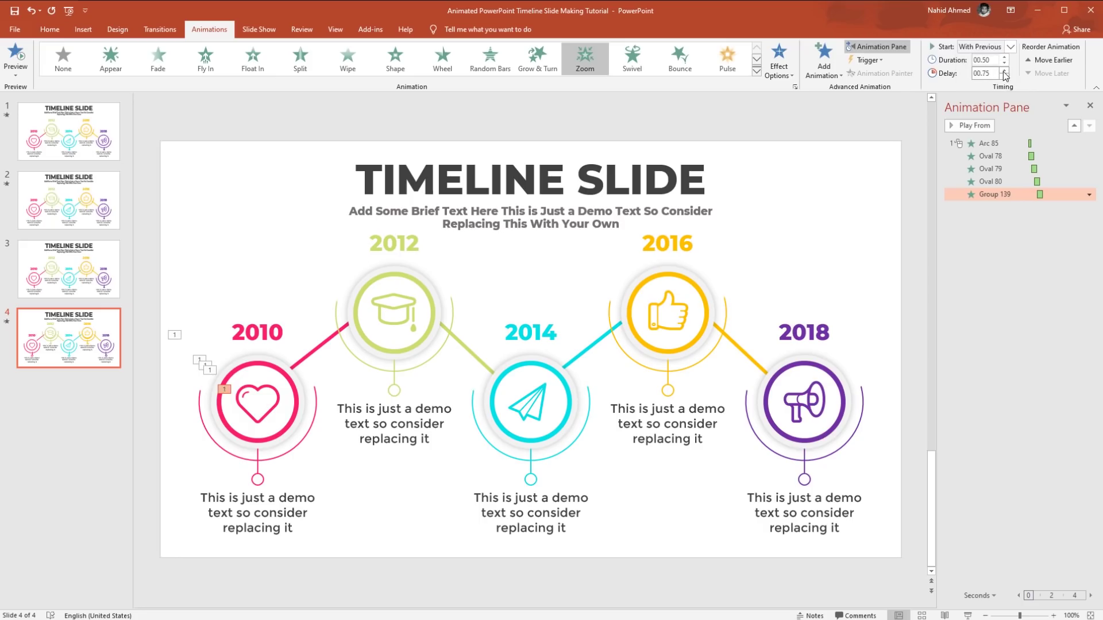
{"action": "left_click", "coordinate": [287, 327]}
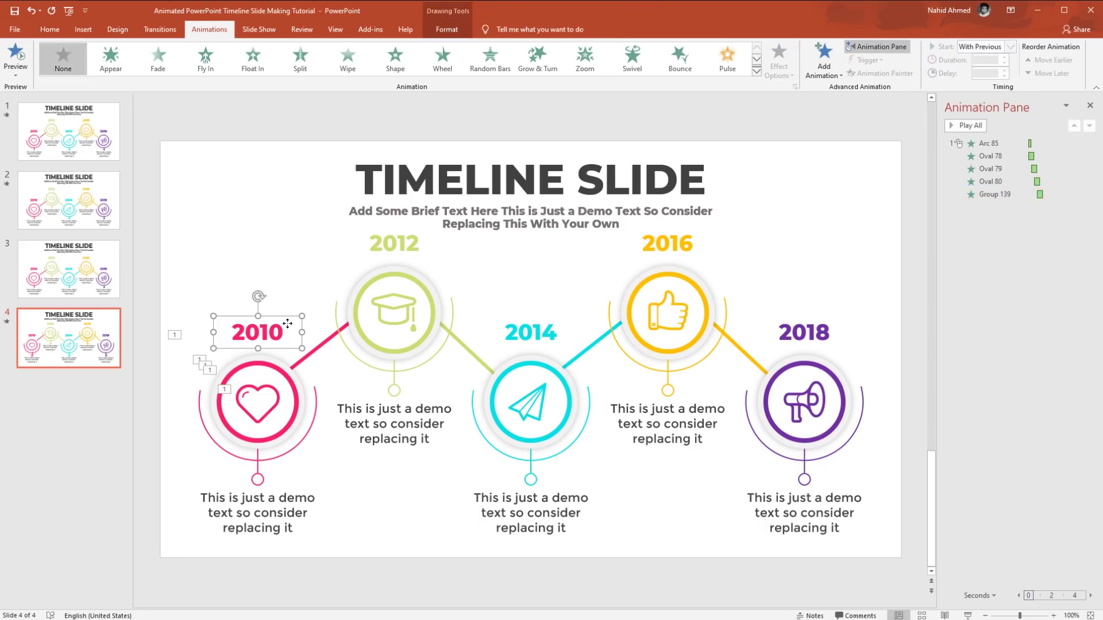
Animate the 2010 label with Float Down, starting After Previous, lasting 0.5 seconds
{"action": "left_click", "coordinate": [823, 62]}
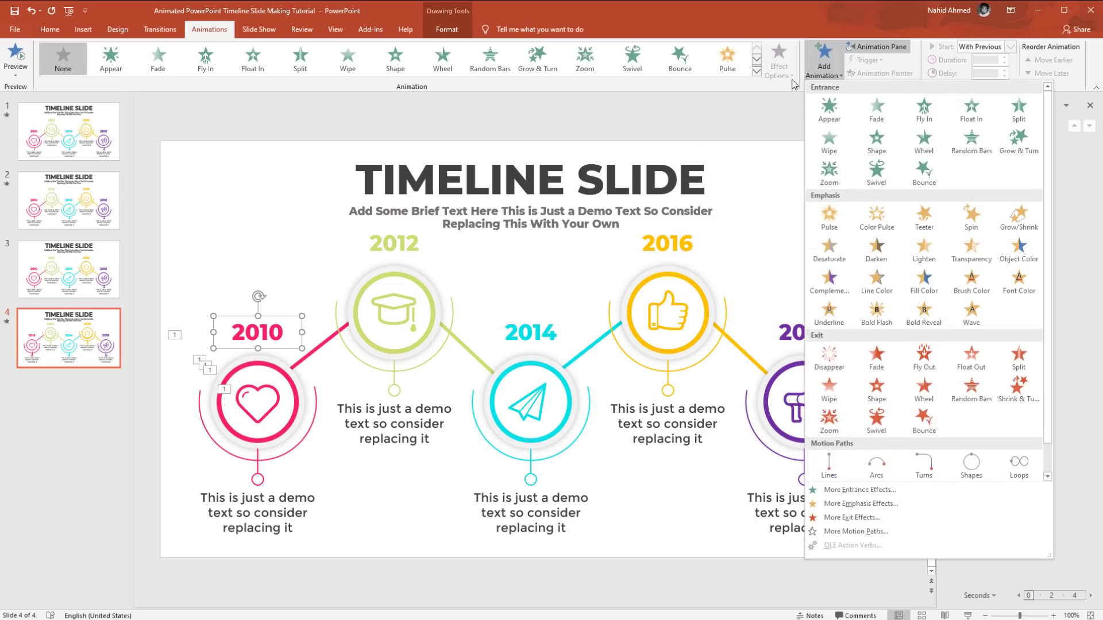
{"action": "left_click", "coordinate": [971, 115]}
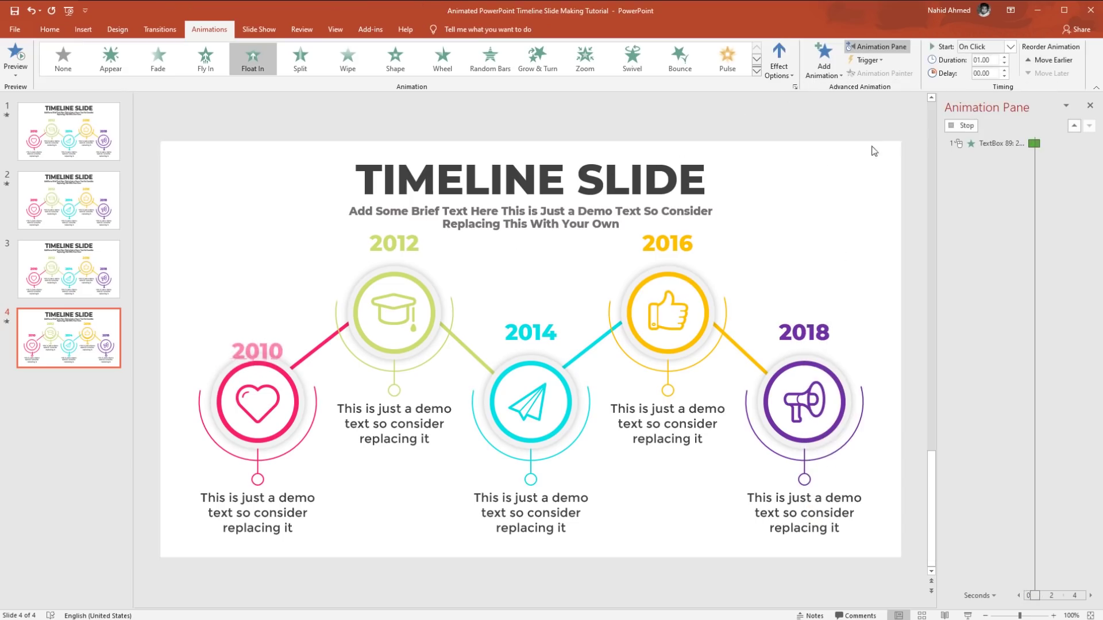
{"action": "left_click", "coordinate": [780, 73]}
{"action": "left_click", "coordinate": [780, 137]}
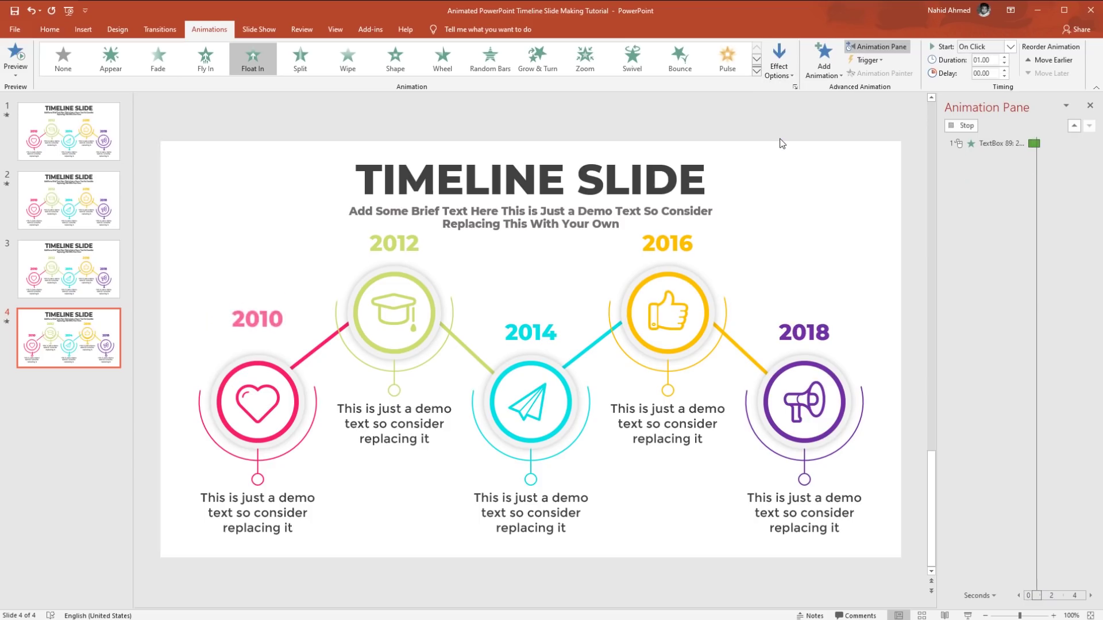
{"action": "left_click", "coordinate": [1009, 47]}
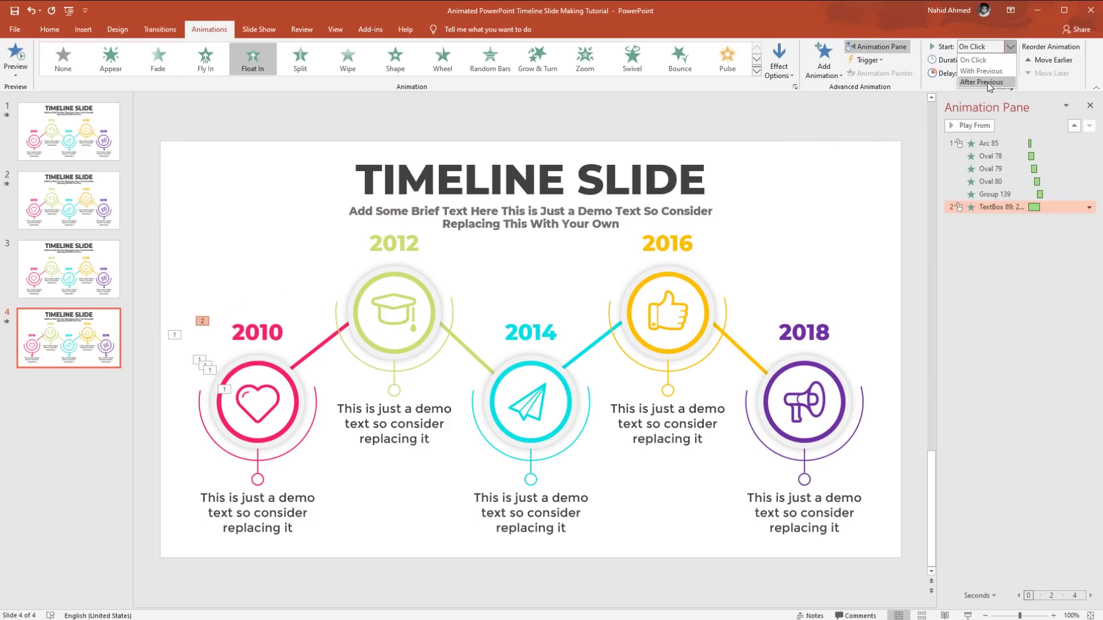
{"action": "left_click", "coordinate": [988, 81]}
{"action": "double_click", "coordinate": [985, 60]}
{"action": "type", "text": "0.5"}
{"action": "key", "text": "Return"}
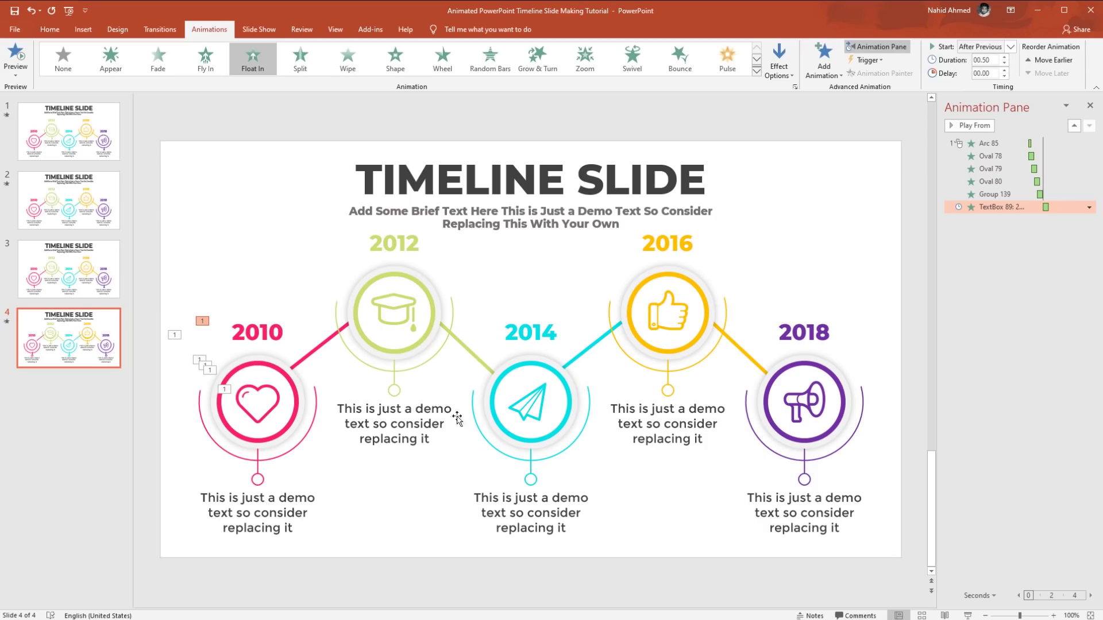
{"action": "left_click", "coordinate": [256, 456]}
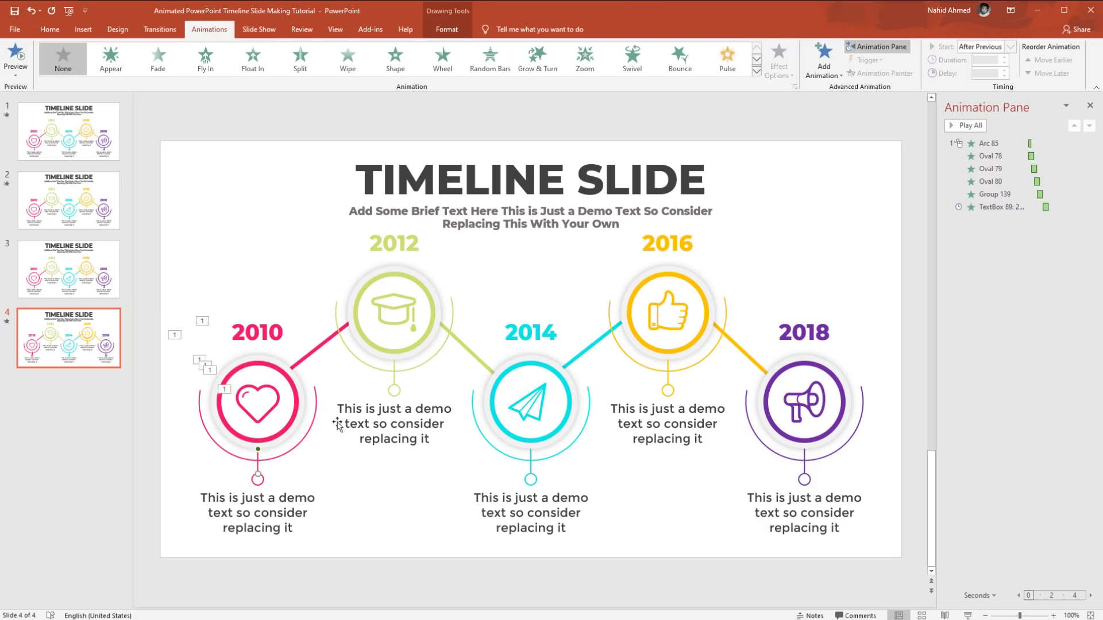
{"action": "left_click", "coordinate": [824, 60]}
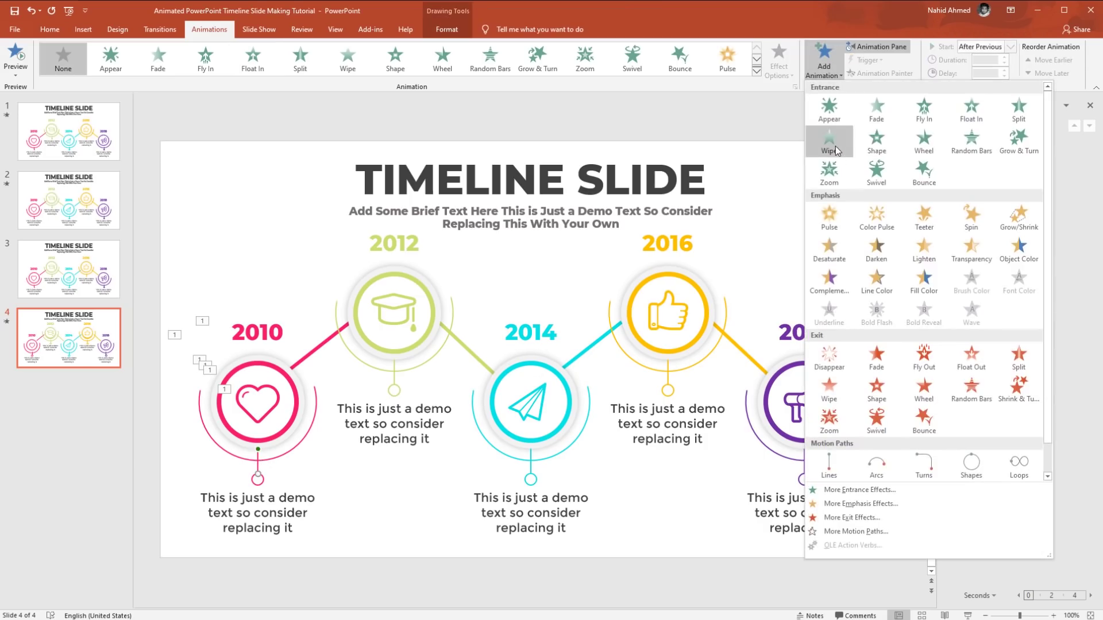
Give the 2010 stem a Wipe From Top entrance starting After Previous
{"action": "left_click", "coordinate": [877, 144]}
{"action": "left_click", "coordinate": [779, 67]}
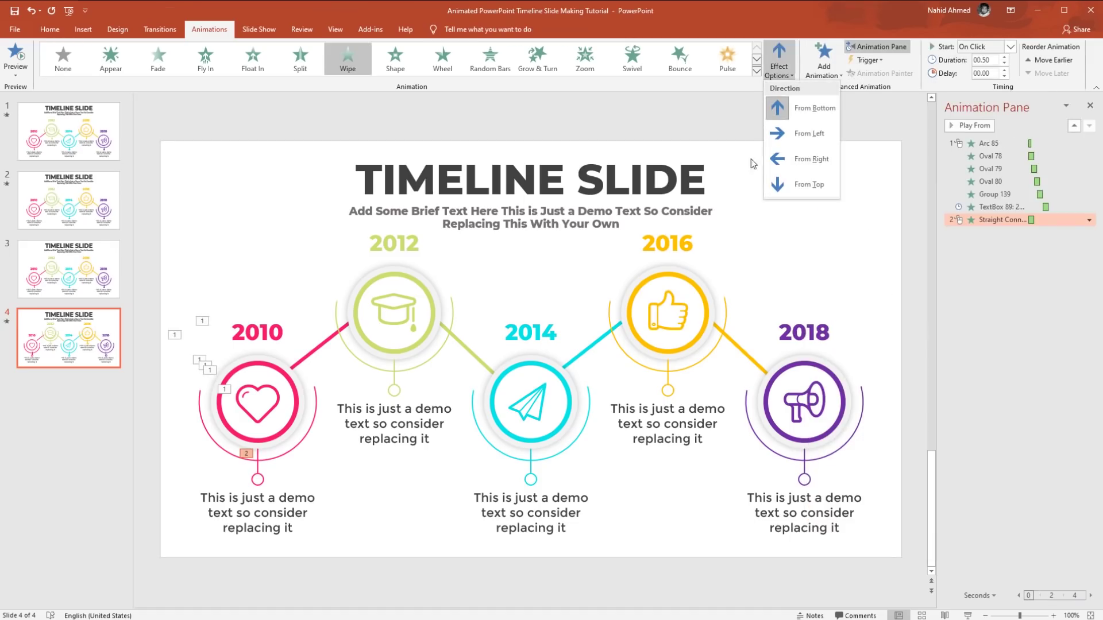
{"action": "left_click", "coordinate": [781, 185]}
{"action": "left_click", "coordinate": [1010, 47]}
{"action": "left_click", "coordinate": [981, 83]}
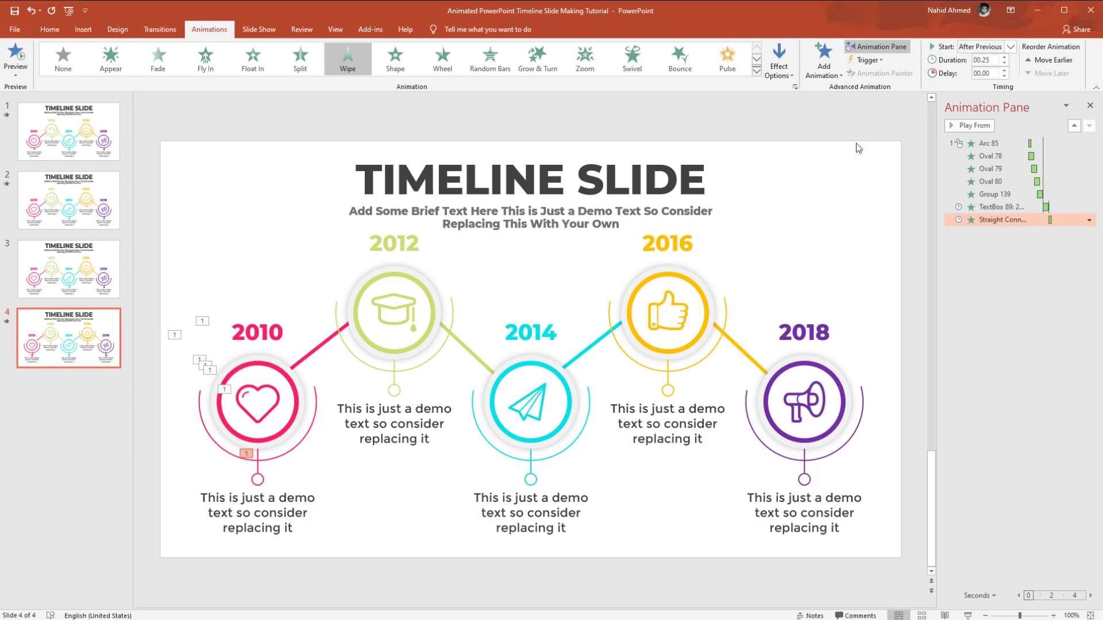
Give the small pink dot a 0.25-second Zoom entrance starting After Previous
{"action": "left_click", "coordinate": [259, 479]}
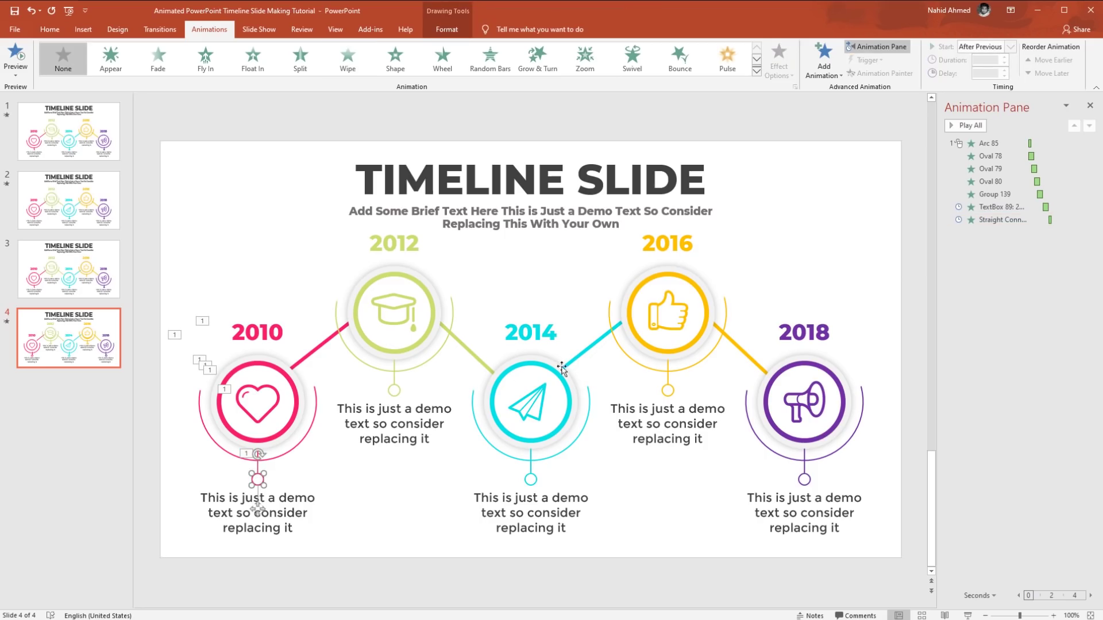
{"action": "left_click", "coordinate": [824, 60]}
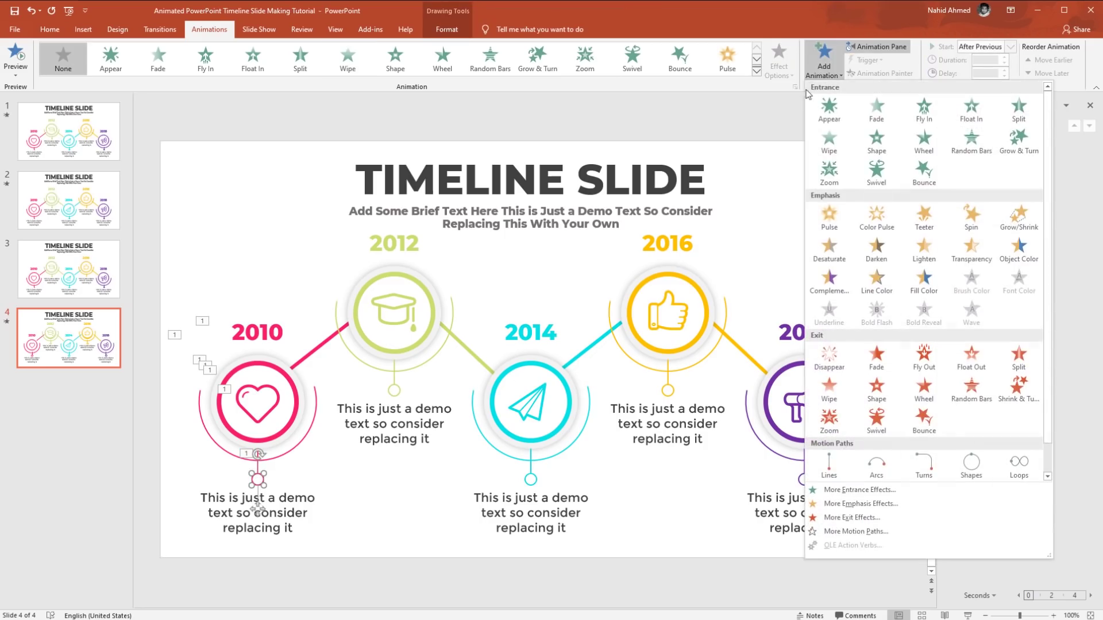
{"action": "left_click", "coordinate": [811, 183]}
{"action": "left_click", "coordinate": [1012, 49]}
{"action": "left_click", "coordinate": [983, 85]}
{"action": "left_click", "coordinate": [1005, 63]}
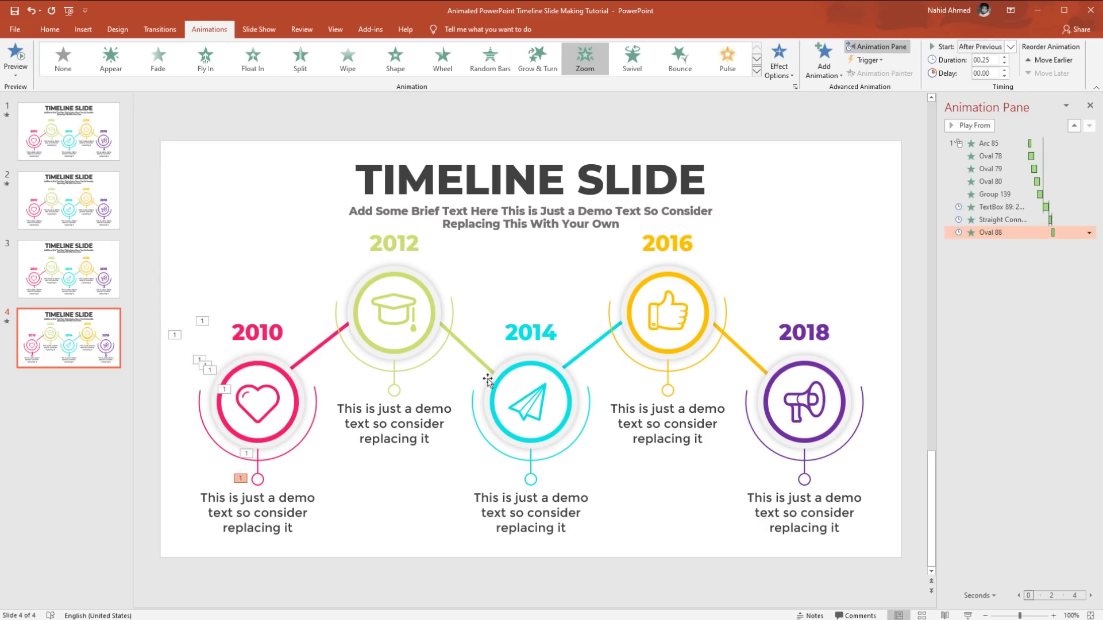
{"action": "left_click", "coordinate": [323, 498]}
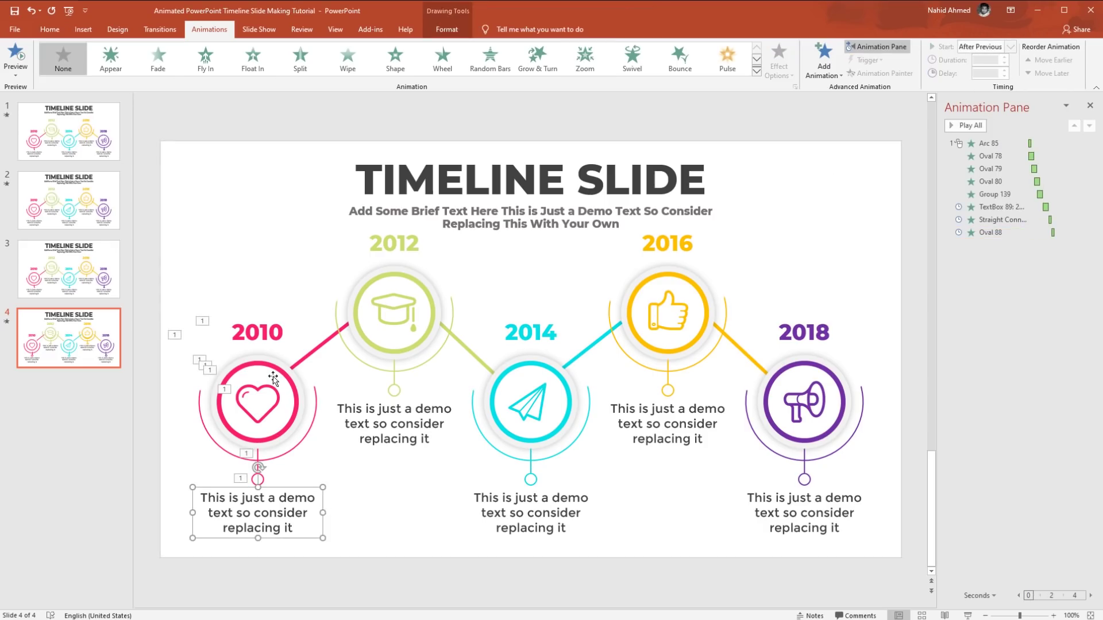
Give the 2010 caption a Float In (Up) entrance starting After Previous
{"action": "left_click", "coordinate": [821, 63]}
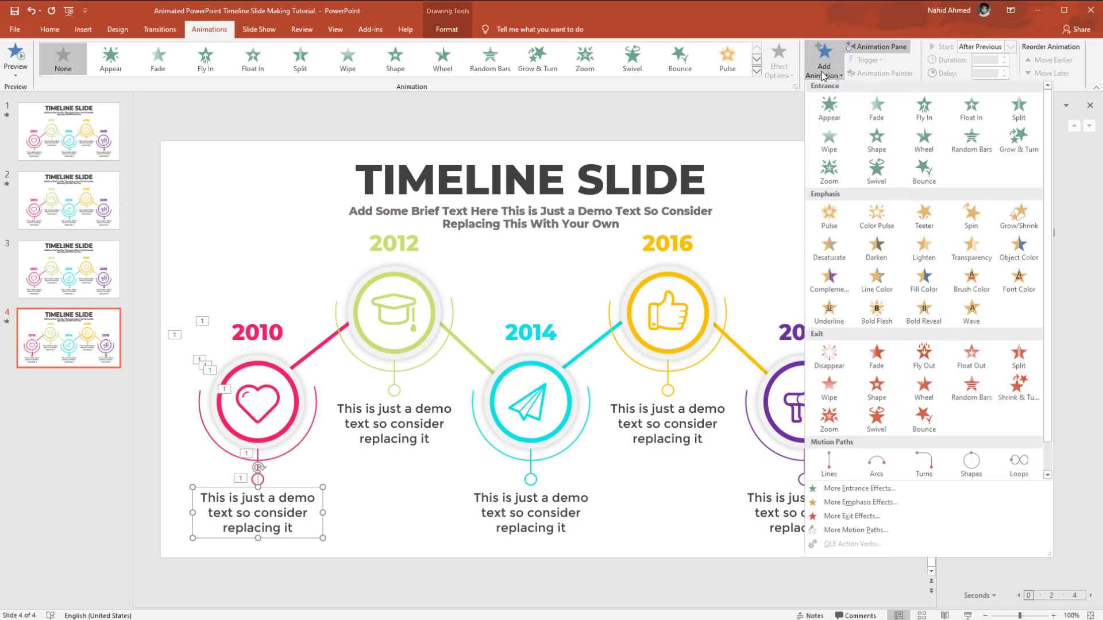
{"action": "left_click", "coordinate": [969, 113]}
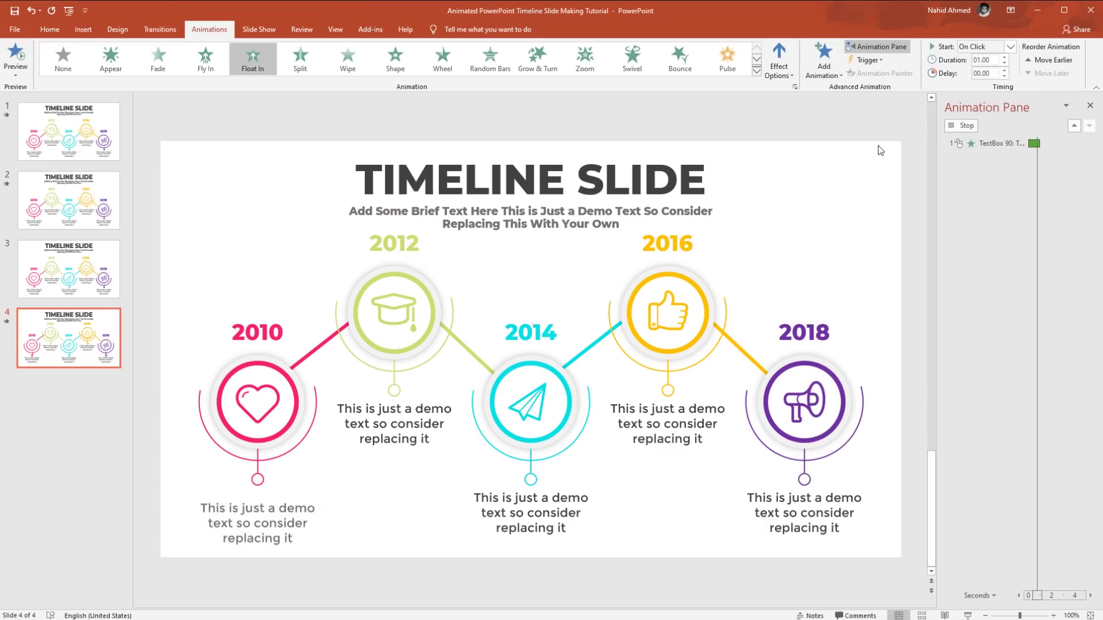
{"action": "left_click", "coordinate": [779, 62]}
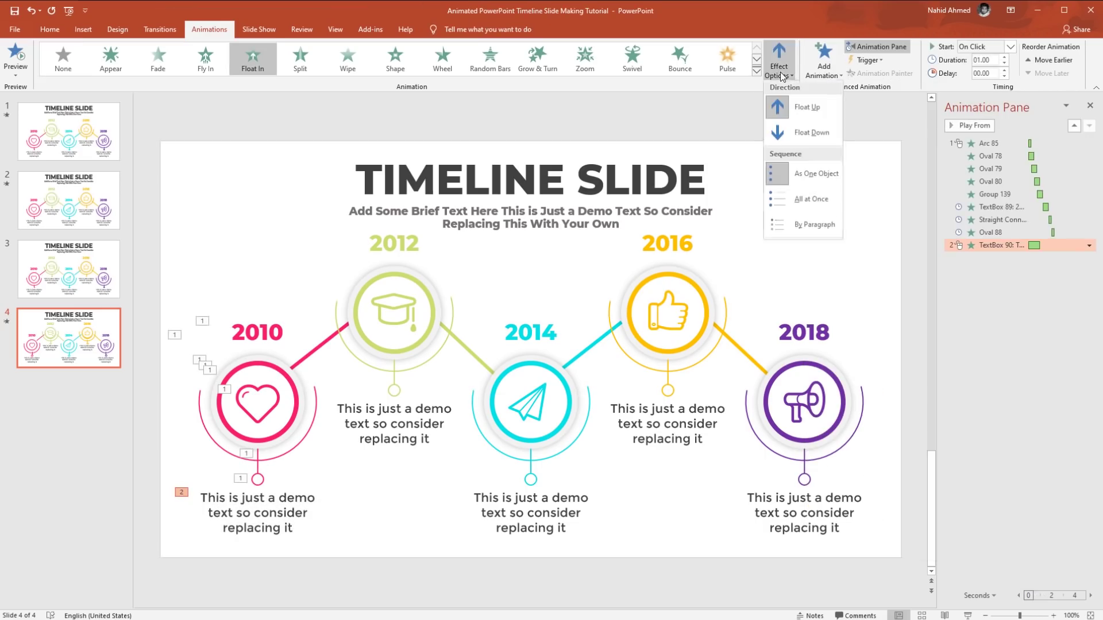
{"action": "left_click", "coordinate": [731, 129]}
{"action": "left_click", "coordinate": [1010, 46]}
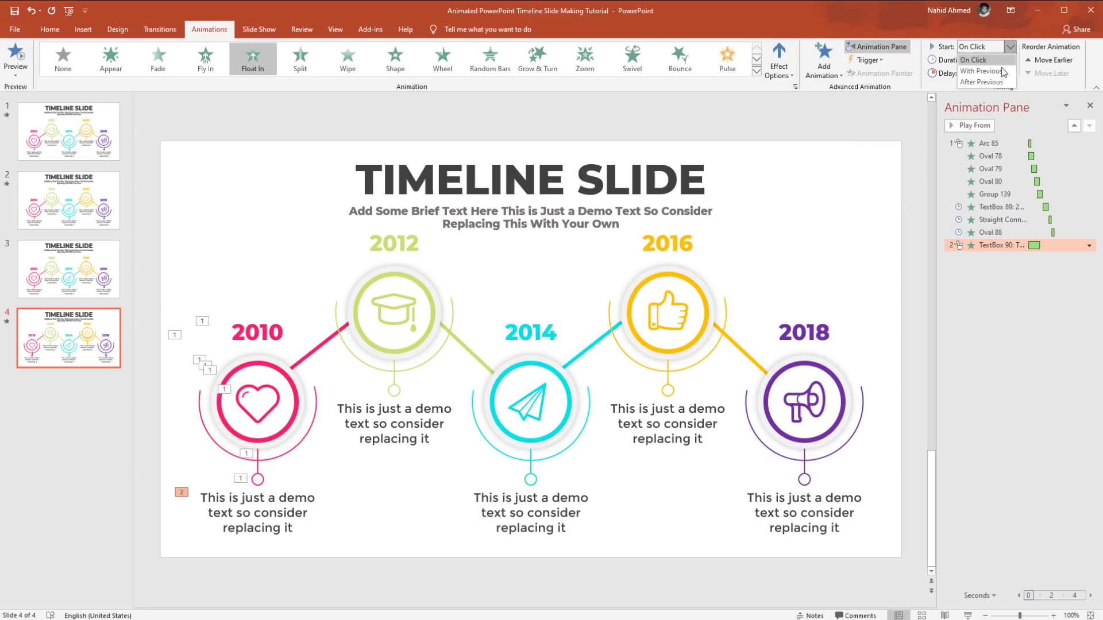
{"action": "left_click", "coordinate": [982, 83]}
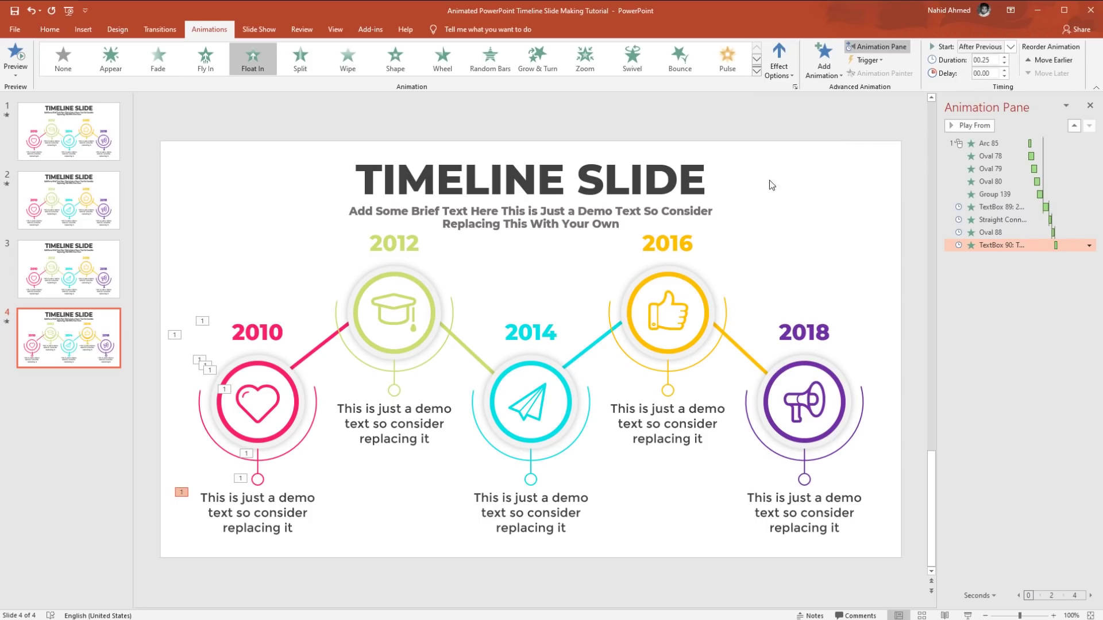
Animate the 2010–2012 connector line with a Wipe entrance lasting 0.25 seconds
{"action": "left_click", "coordinate": [320, 346]}
{"action": "left_click", "coordinate": [829, 75]}
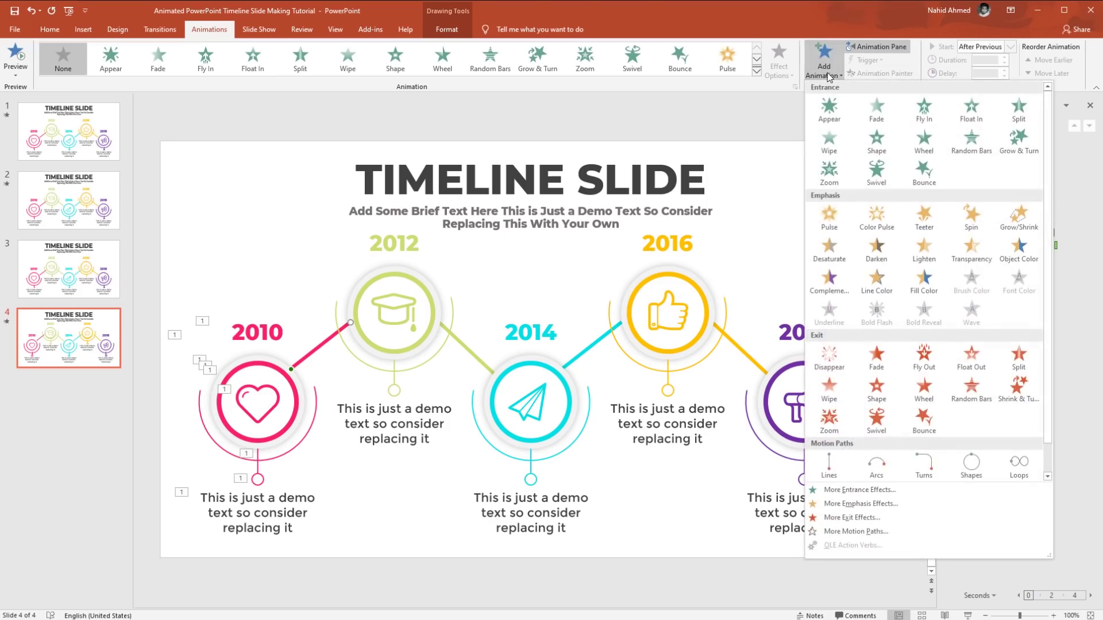
{"action": "left_click", "coordinate": [829, 140]}
{"action": "left_click", "coordinate": [780, 72]}
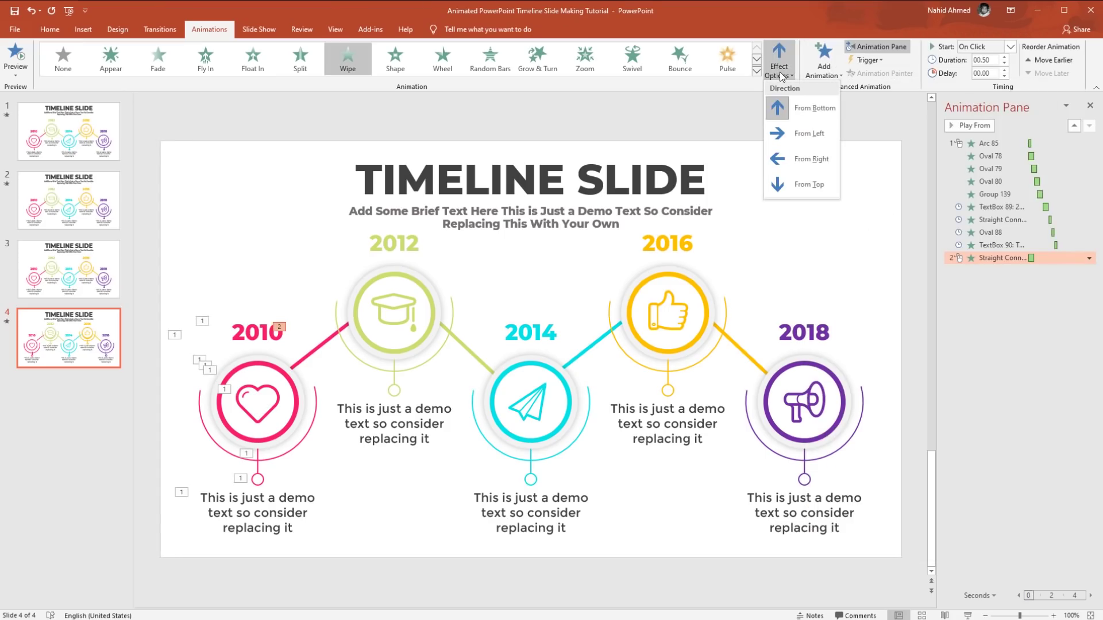
{"action": "left_click", "coordinate": [790, 75]}
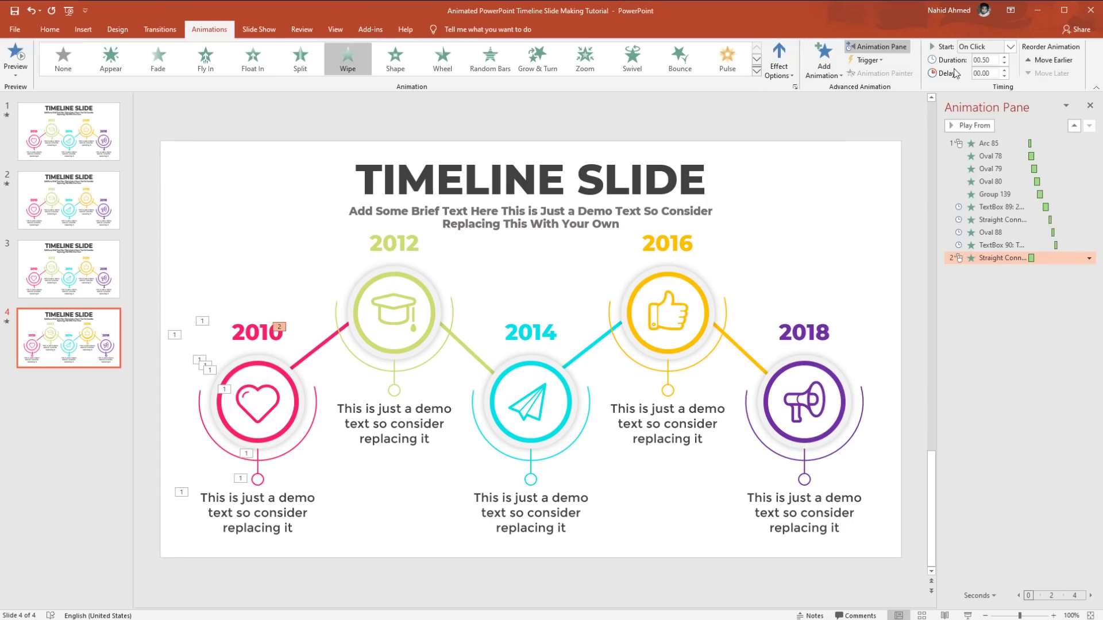